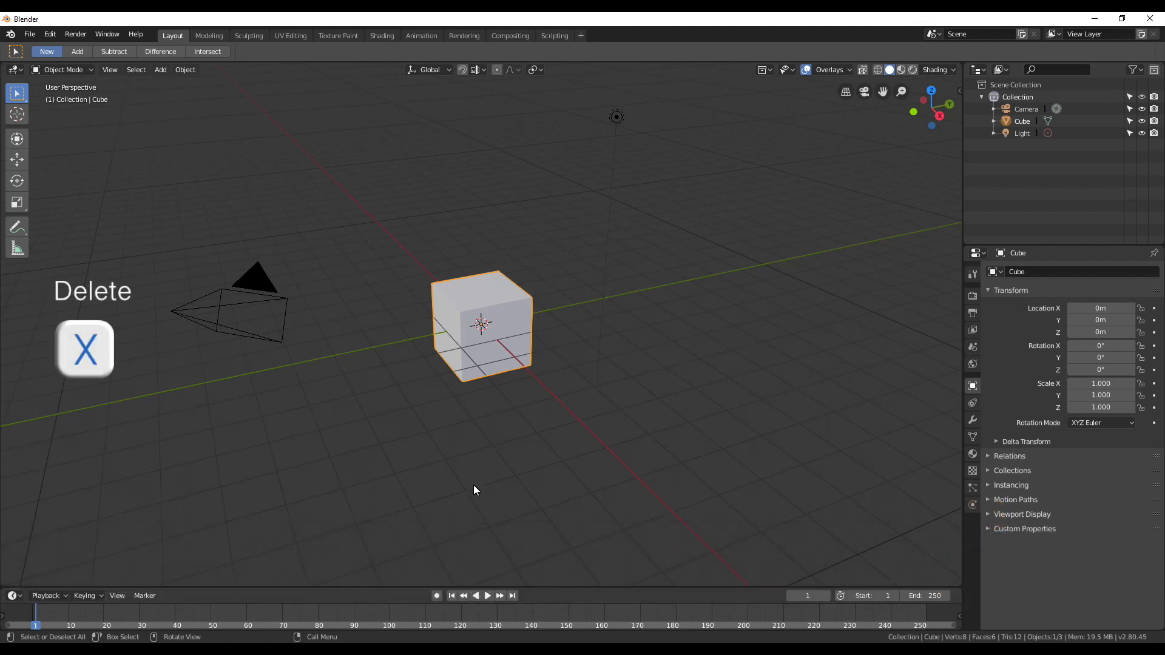
Step: Delete the default cube, leaving only the camera and light
key(x)
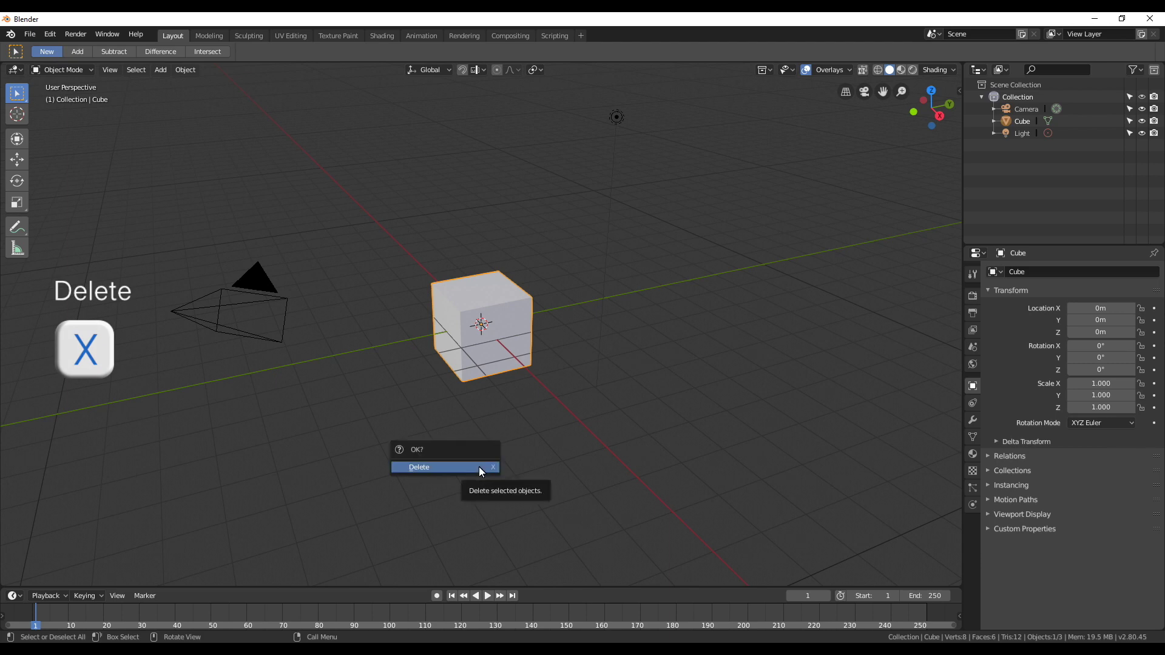
click(480, 469)
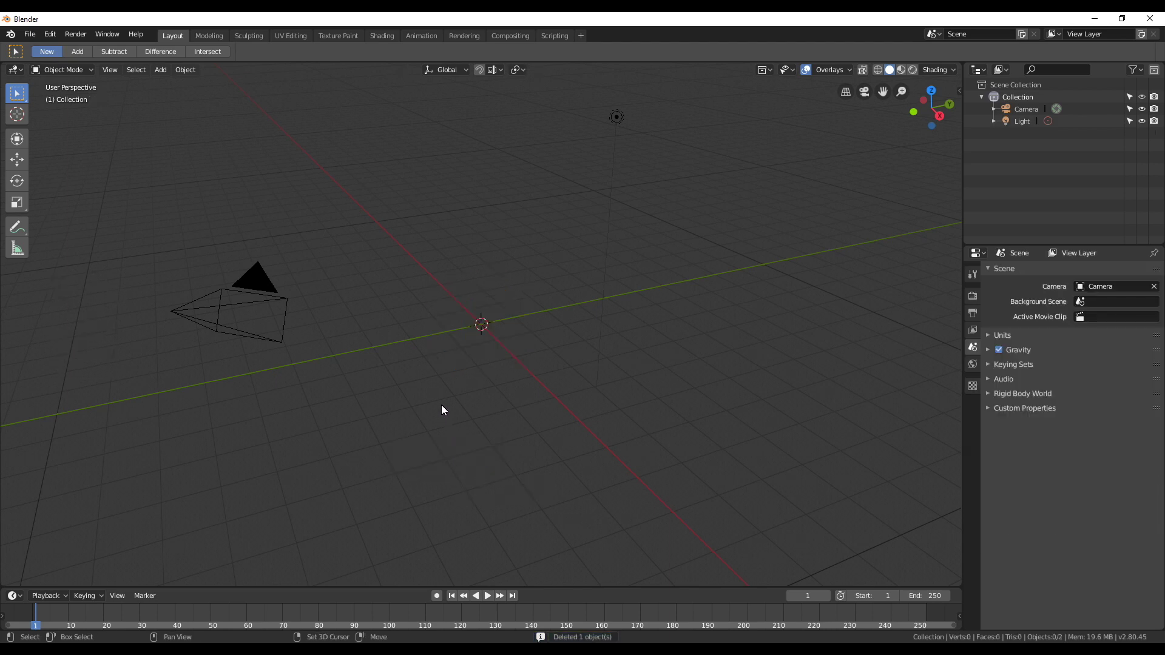
Step: Add a mesh cylinder with 12 vertices
key(shift+a)
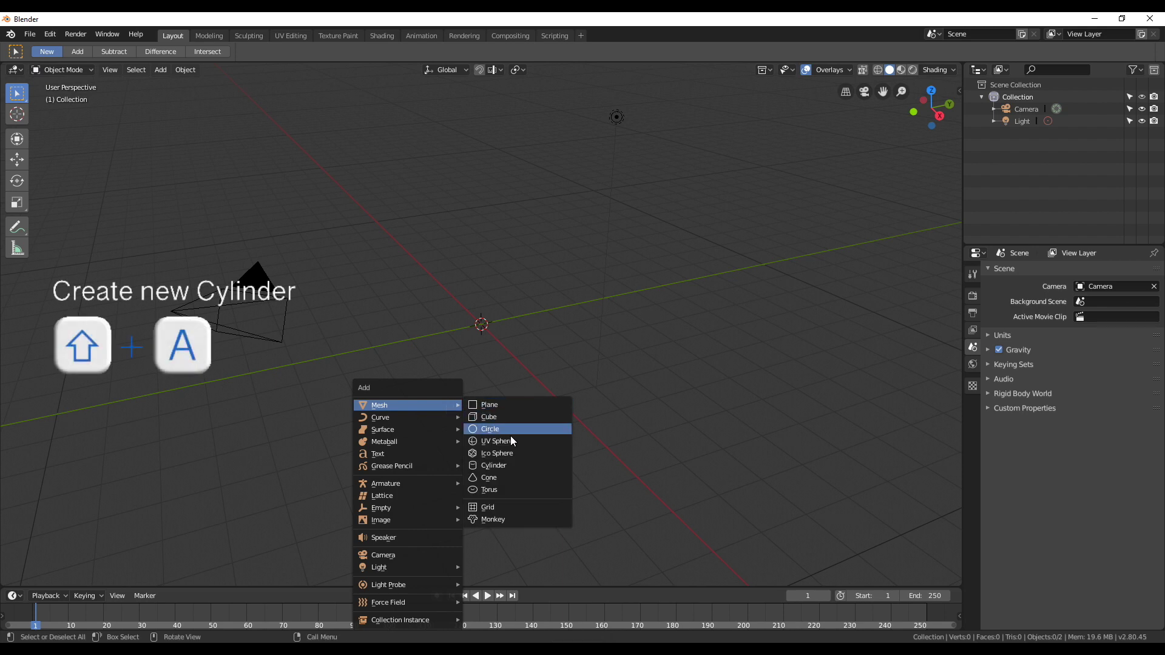
click(514, 465)
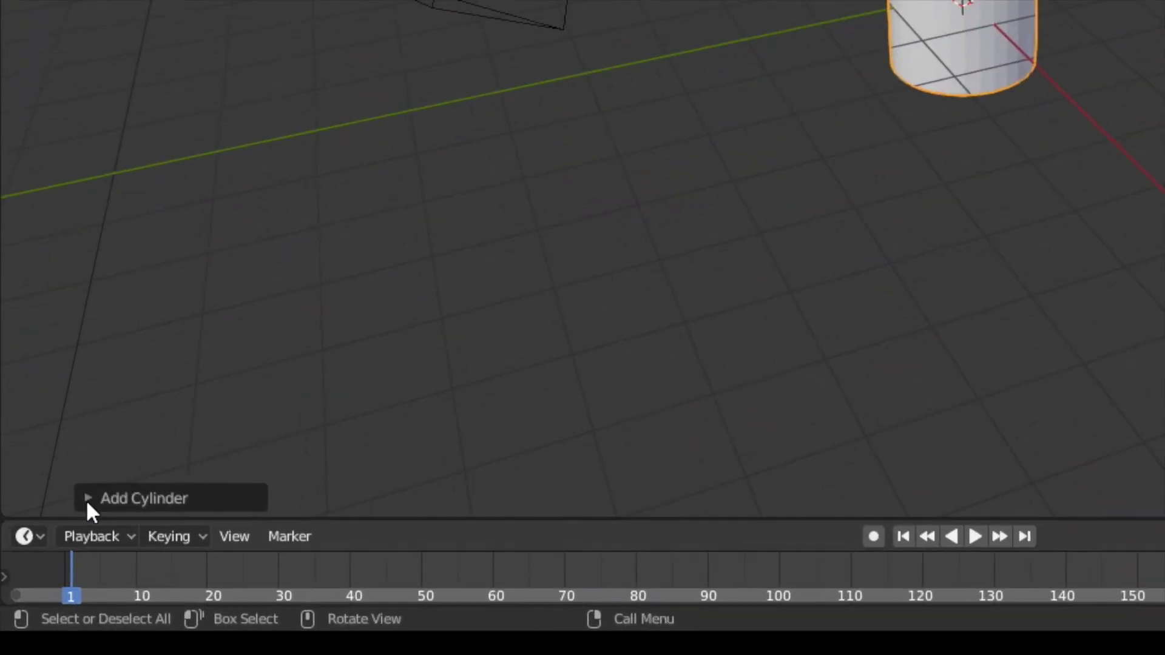
click(44, 577)
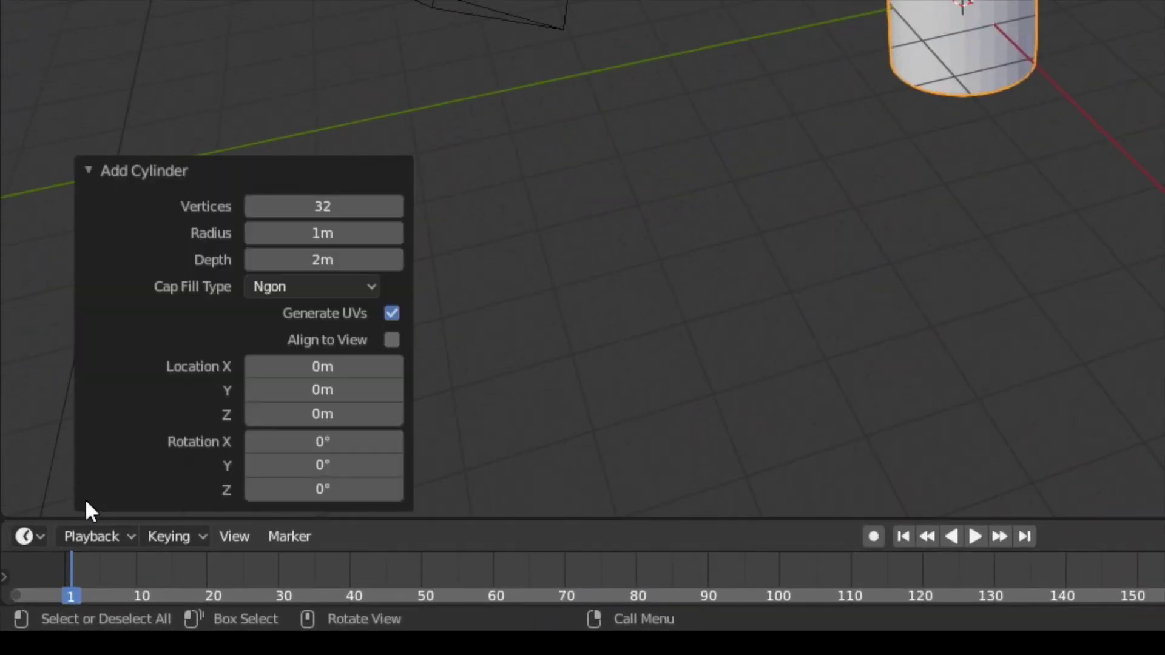
click(357, 207)
text(12)
key(Return)
Step: Set the cylinder's depth to 1 m, with a trial radius of 0.3
scroll(795, 36, up, 1)
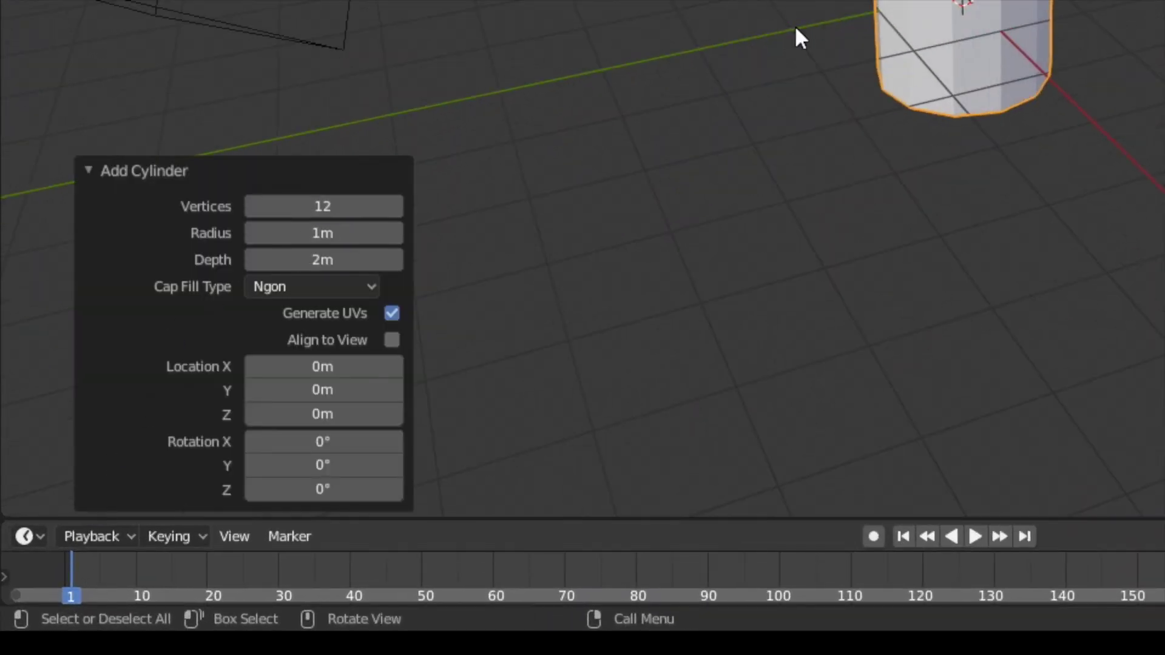
scroll(794, 36, up, 1)
click(325, 232)
text(0.3)
key(Return)
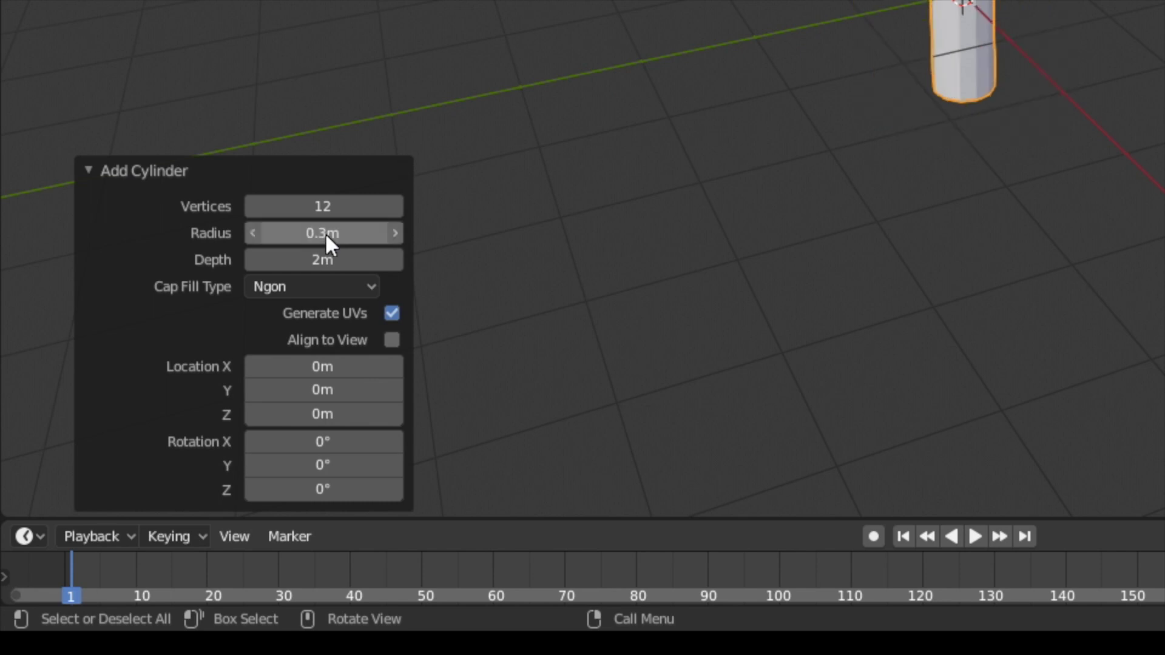
click(339, 262)
text(1)
key(Return)
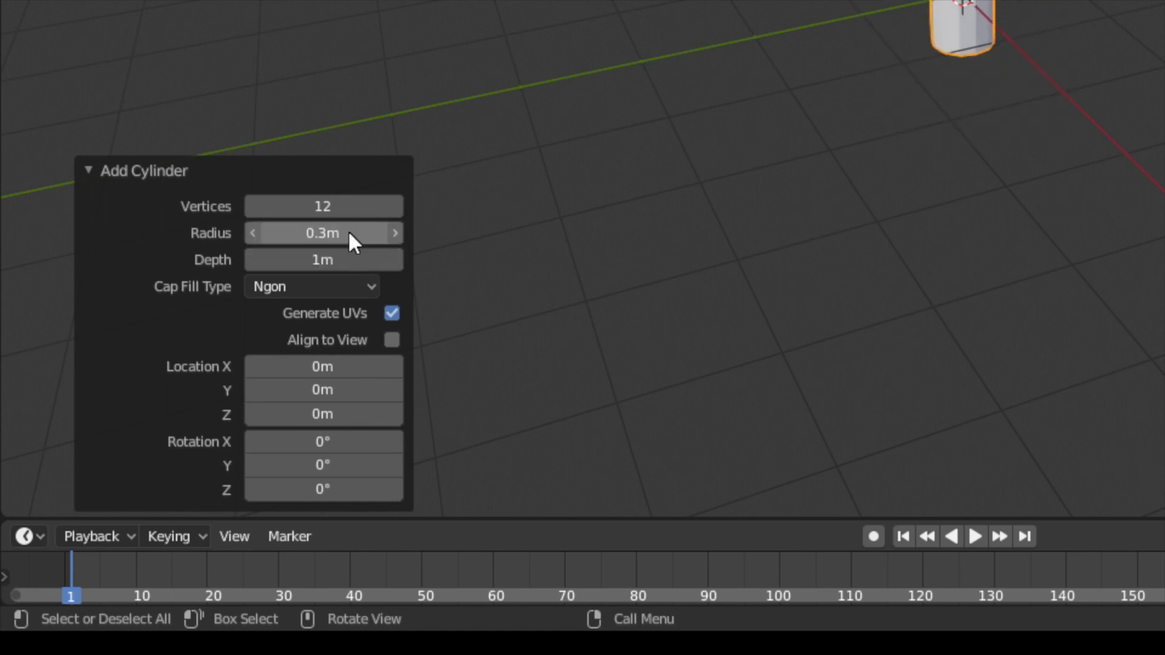
Step: Adjust the cylinder radius, trying 0.4 before settling on 0.35 m
middle_drag(546, 200, 788, 184)
click(315, 233)
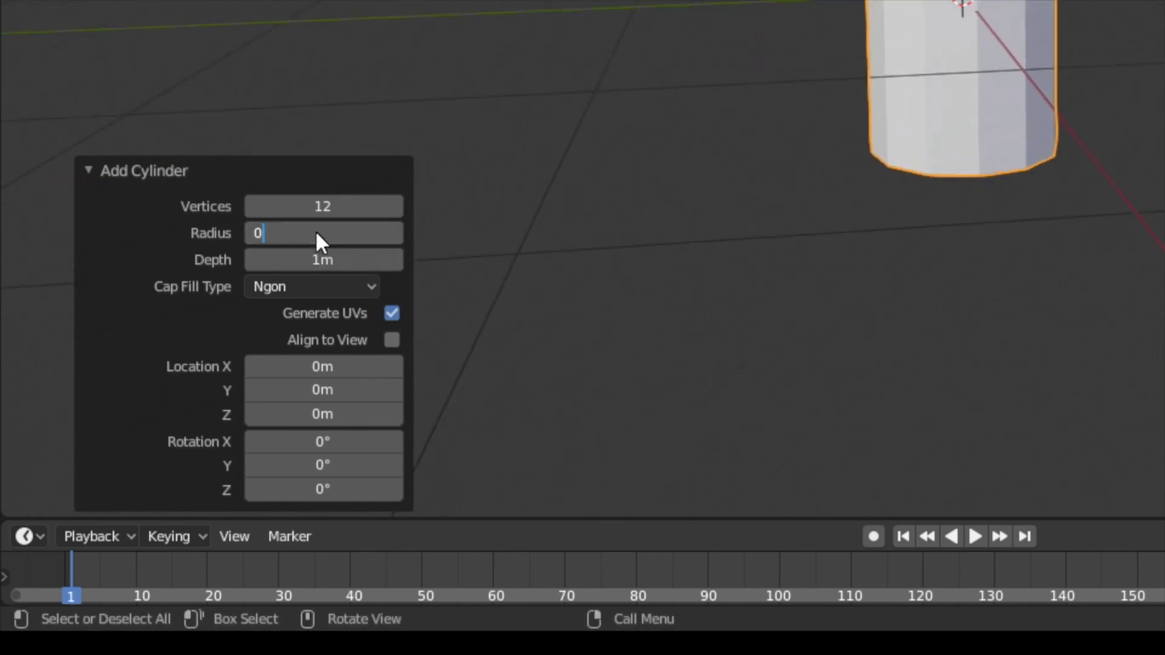
text(0.4)
key(Return)
click(307, 232)
text(0.35)
key(Return)
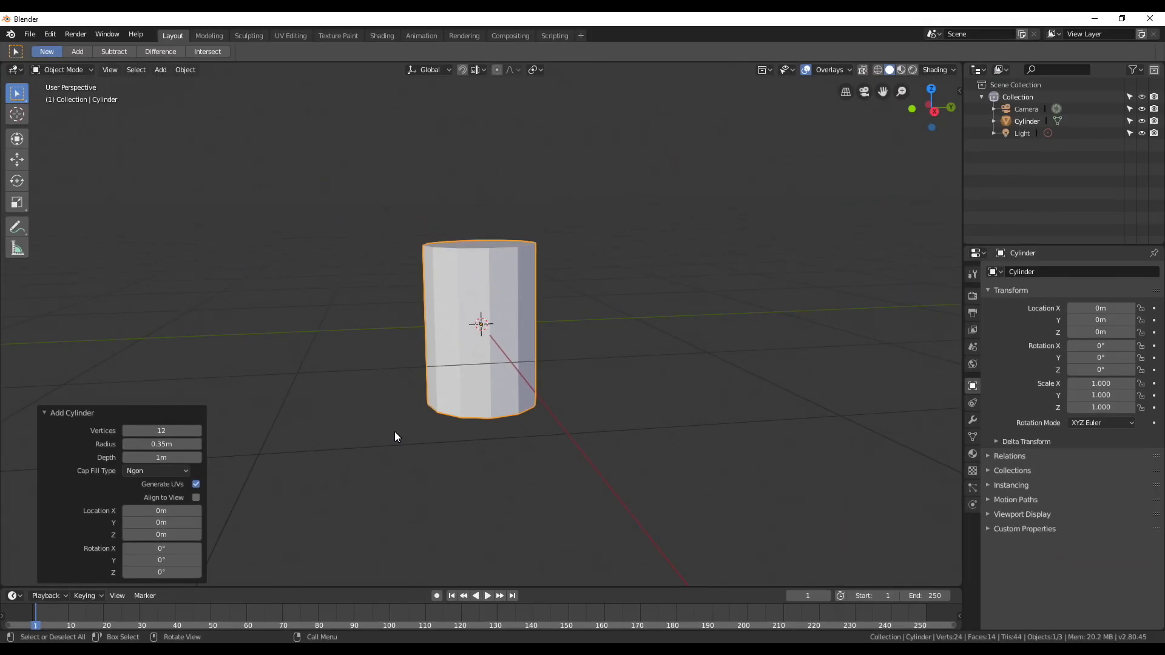
Step: Rename the cylinder object to 'Barrel' in the Outliner
mouse_move(435, 426)
middle_down()
mouse_move(504, 468)
mouse_move(493, 476)
middle_up()
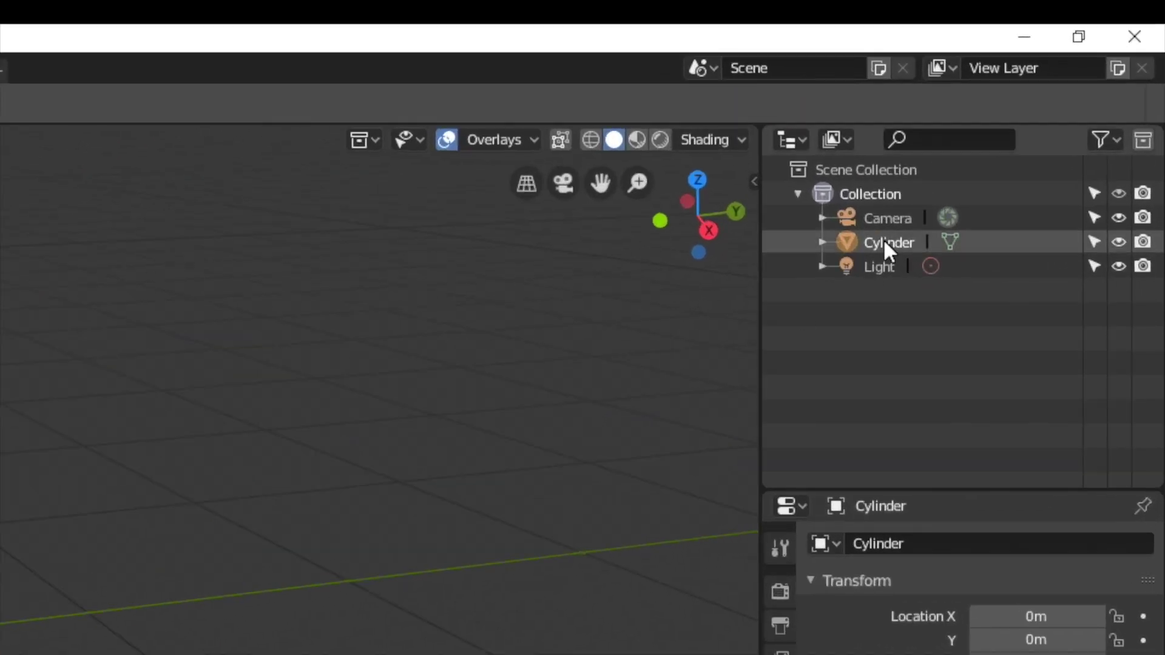
double_click(885, 242)
text(Barrel)
key(Return)
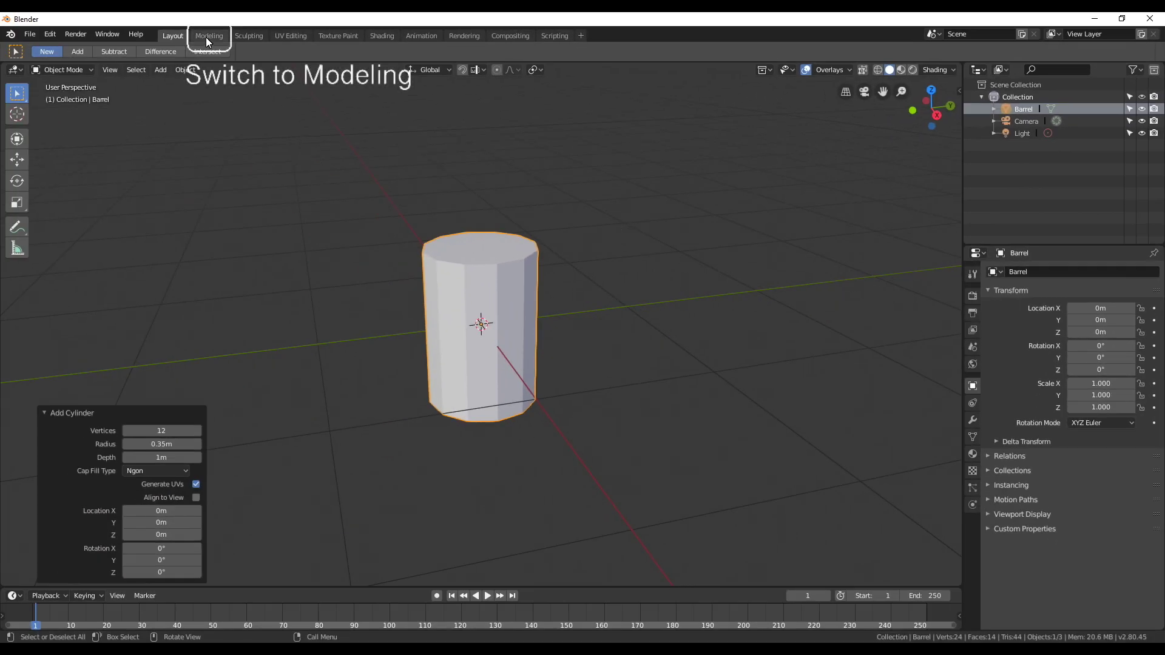
Step: Switch to the Modeling workspace and frame the barrel
click(205, 38)
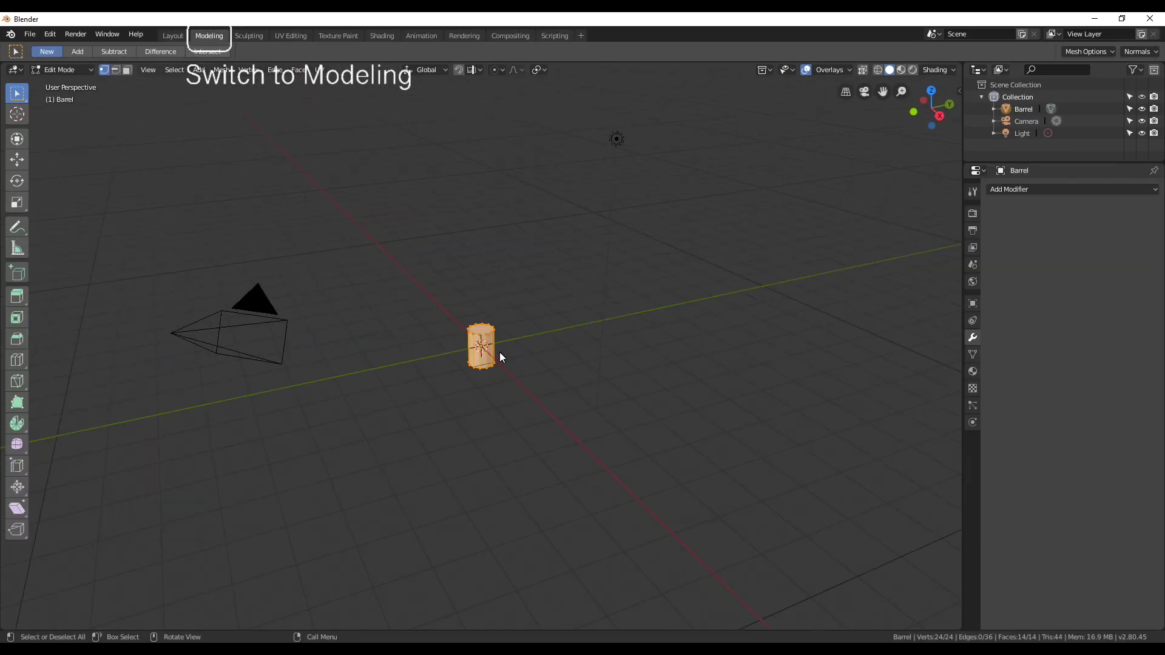
scroll(501, 359, up, 5)
scroll(505, 371, up, 2)
middle_drag(567, 409, 566, 407)
Step: Raise the barrel mesh 0.5 m along Z so its base sits on the grid
key(g)
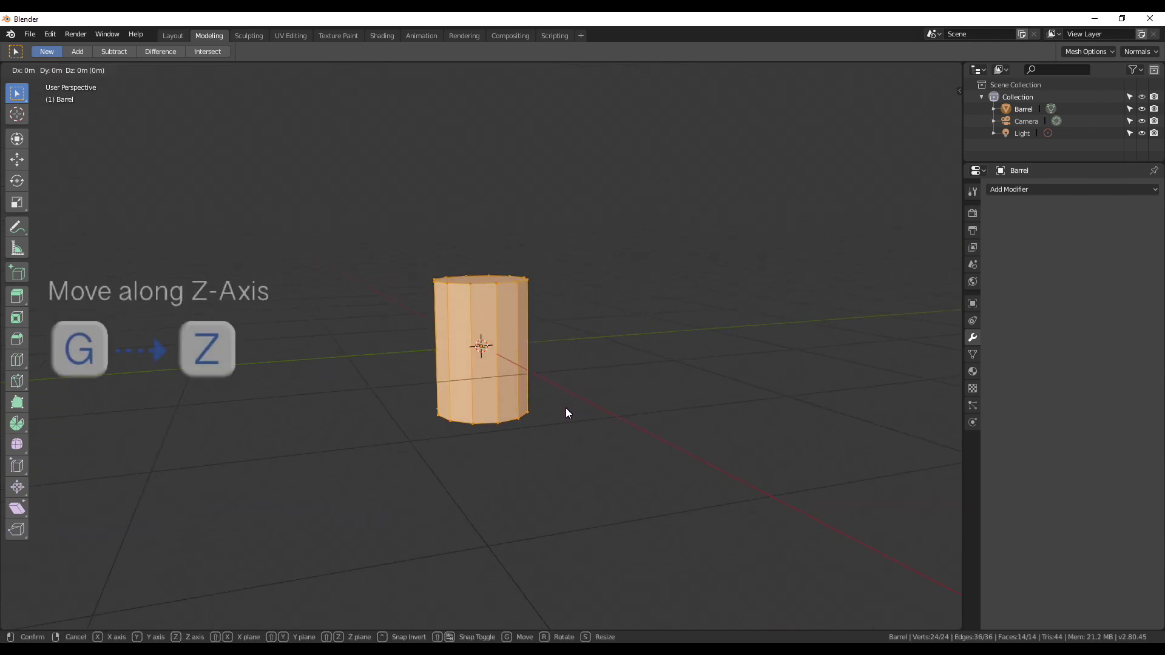
key(z)
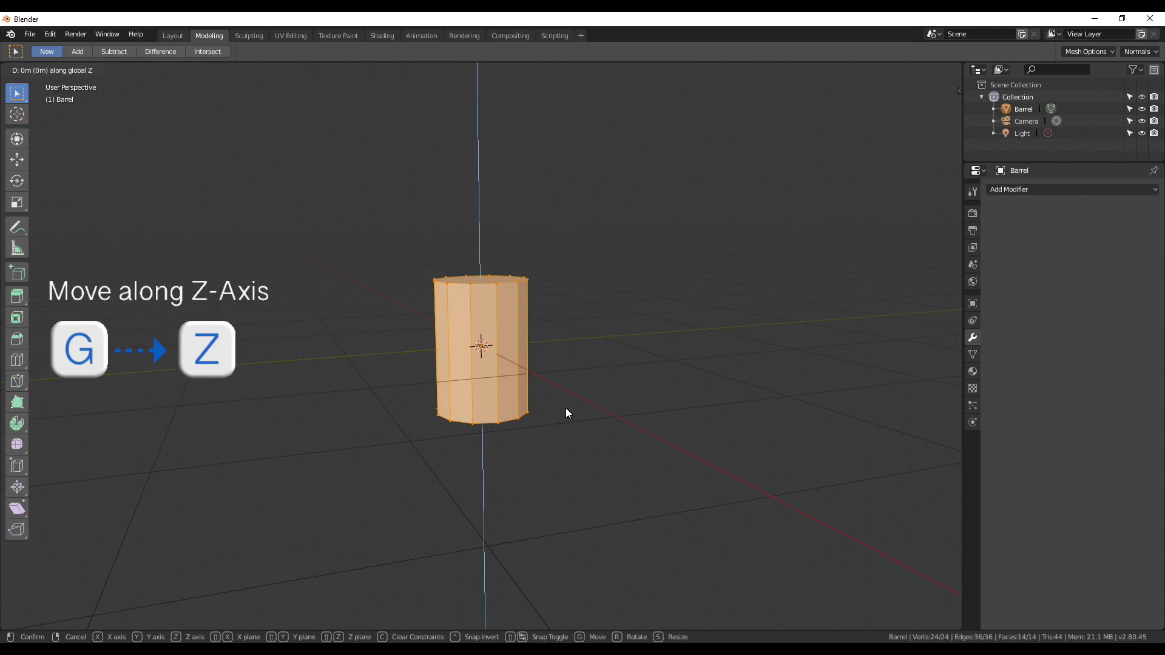
text(1)
key(Return)
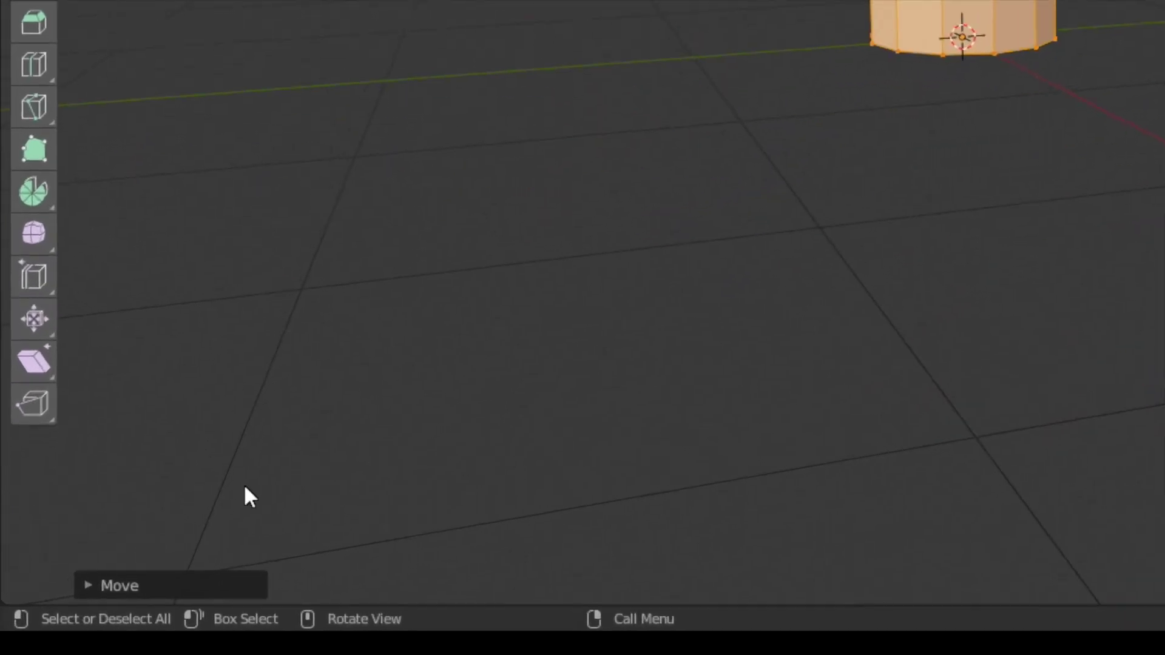
click(87, 585)
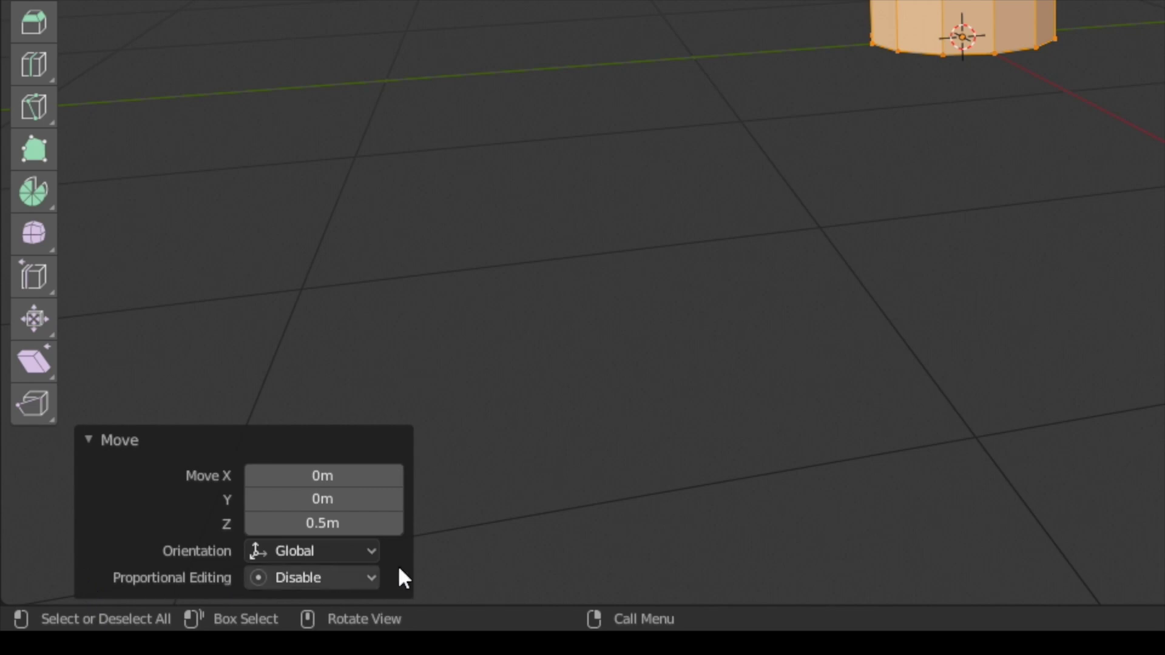
middle_drag(584, 380, 572, 357)
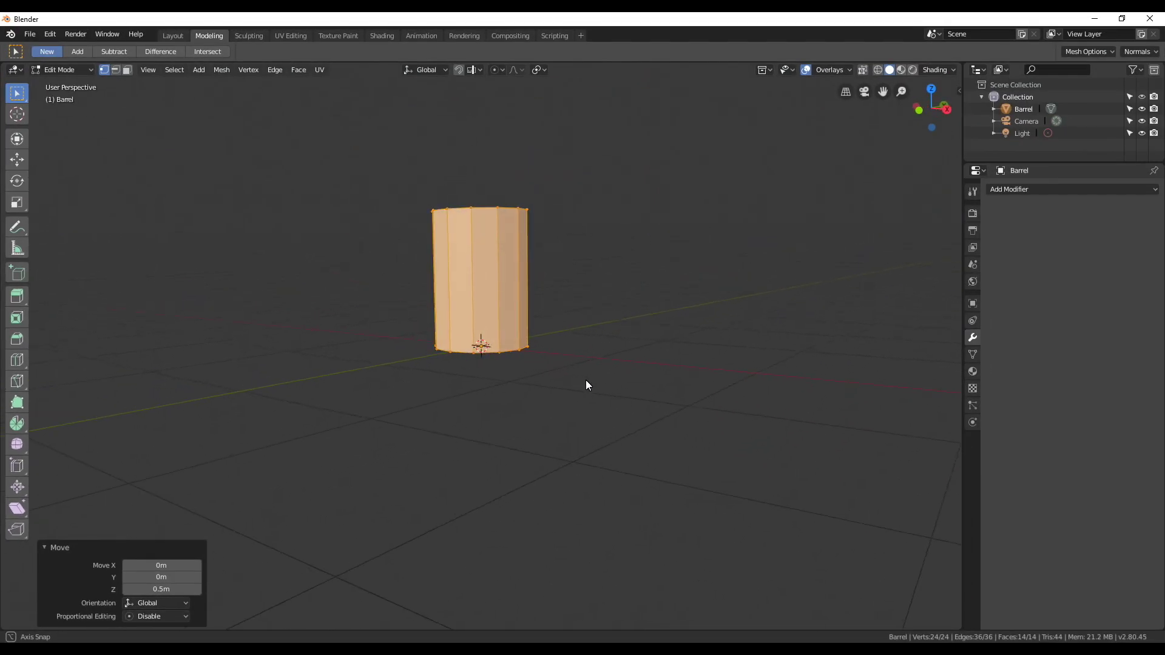
mouse_move(606, 160)
middle_down()
mouse_move(589, 217)
mouse_move(610, 236)
mouse_move(620, 282)
middle_up()
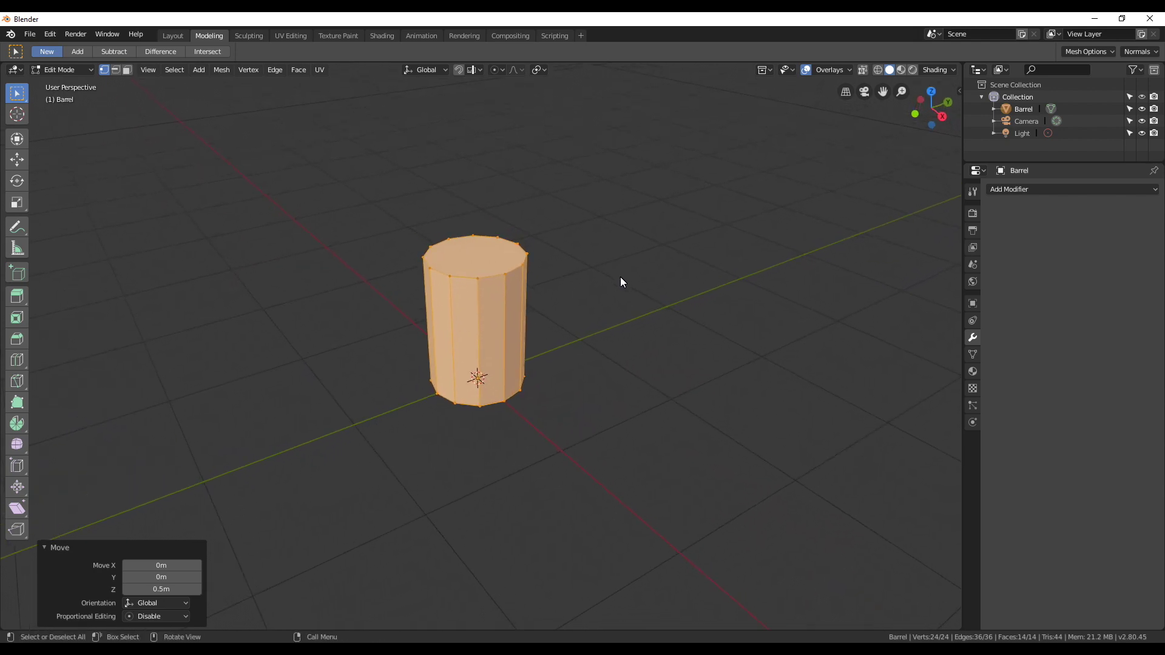
scroll(620, 282, up, 1)
scroll(611, 319, up, 1)
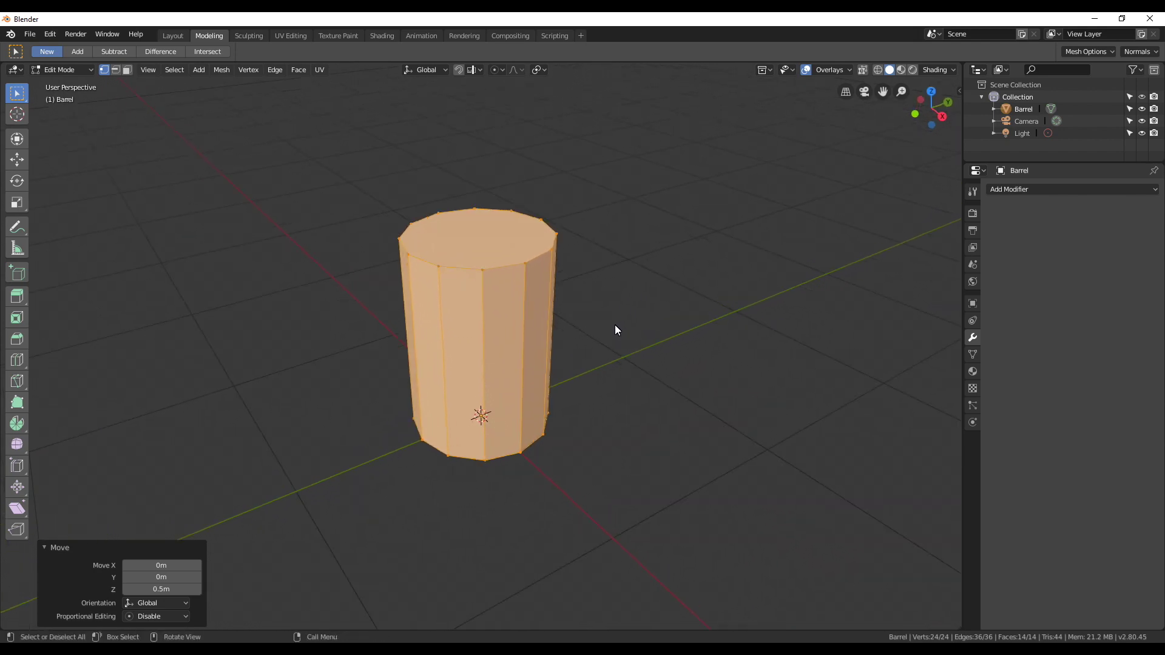
Step: Add two centred horizontal edge loops around the barrel body
middle_drag(491, 495, 485, 459)
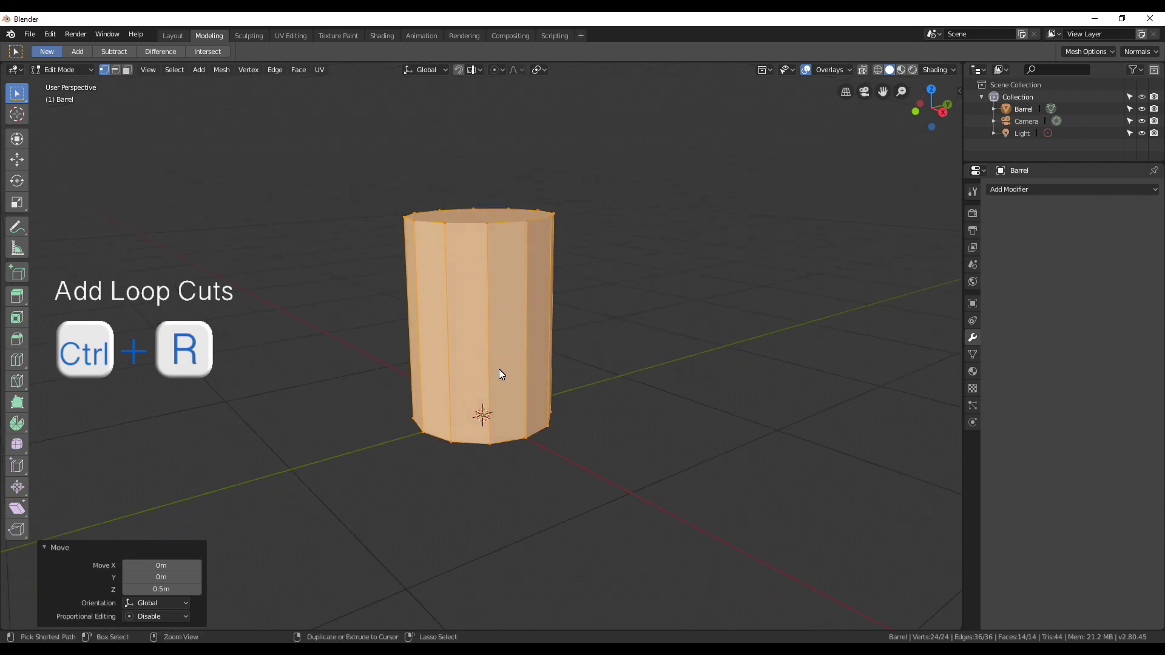
key(ctrl+r)
scroll(499, 369, up, 1)
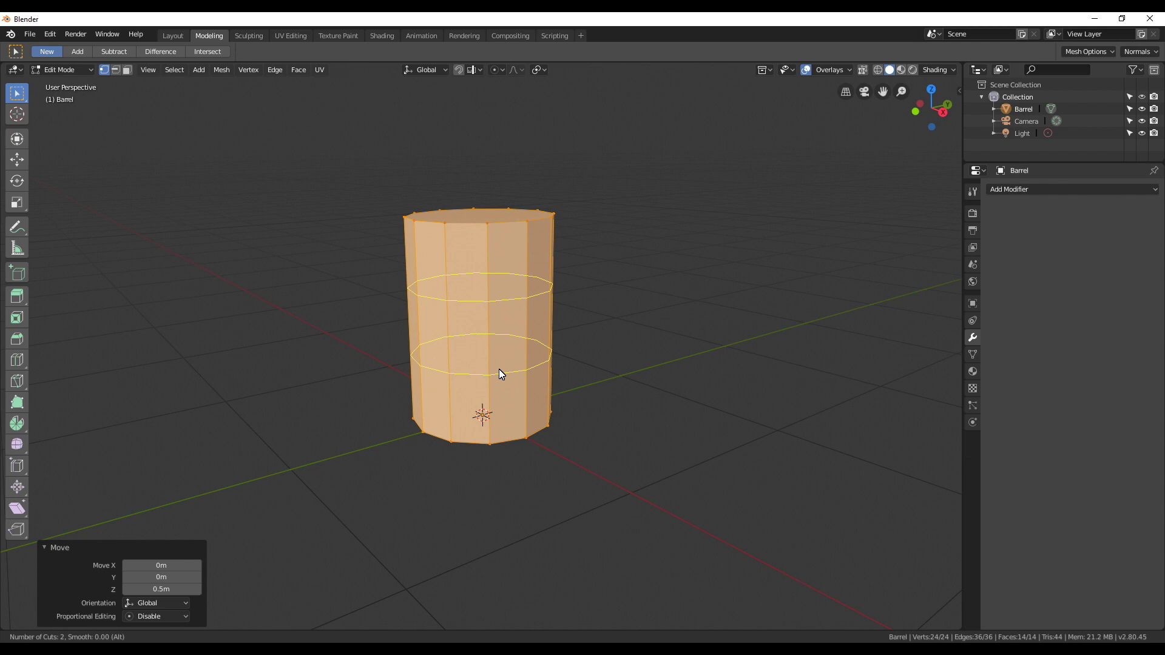
click(498, 369)
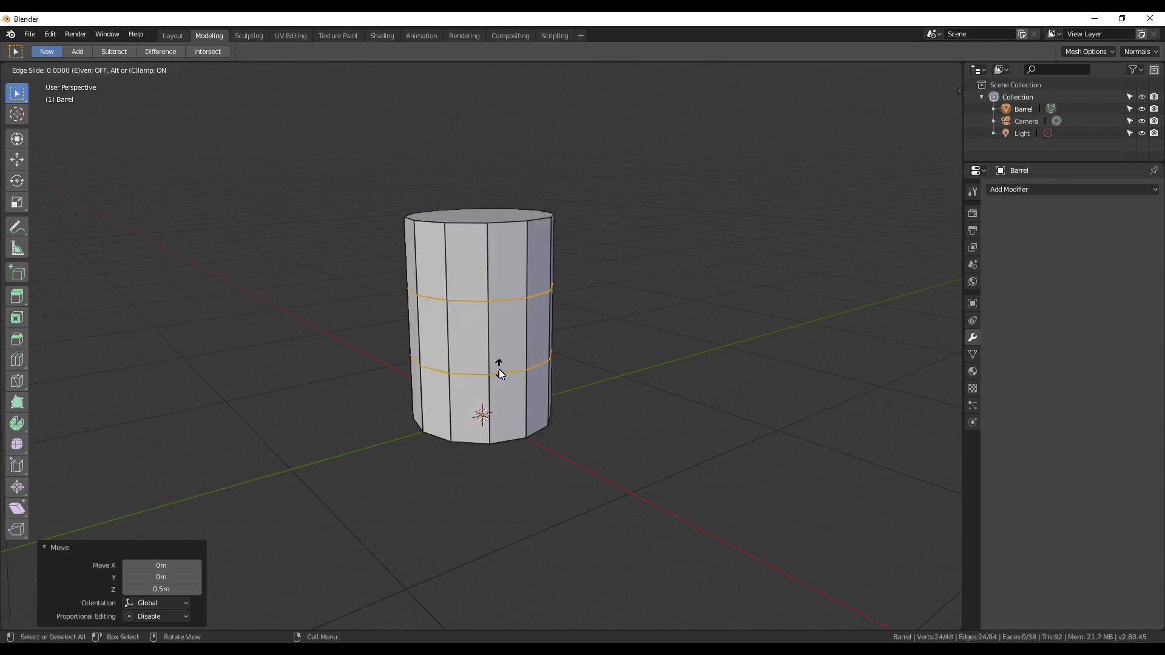
click(499, 369)
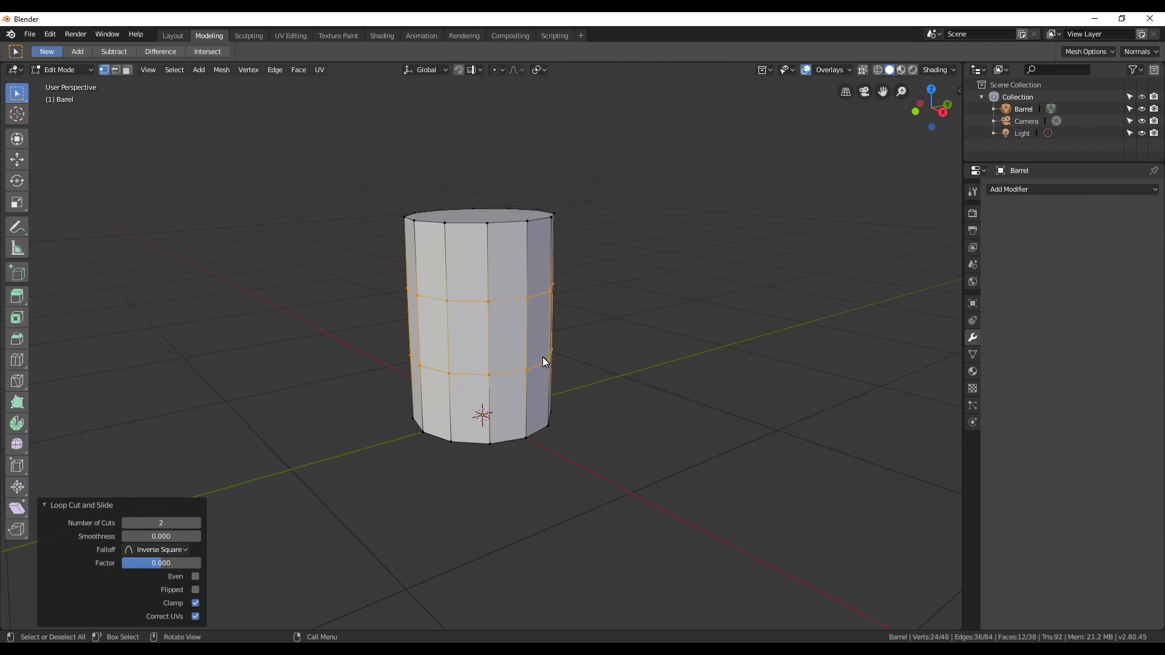
Step: Scale the middle band by 1.182 so the barrel's sides bulge
key(s)
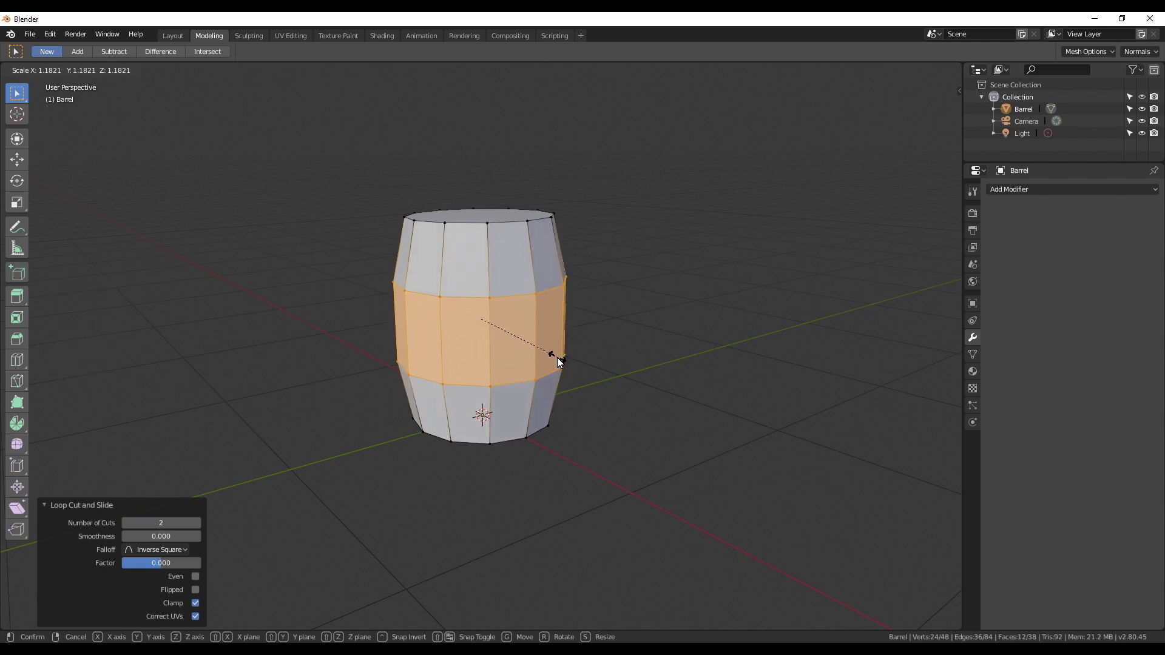
click(557, 358)
mouse_move(556, 367)
middle_down()
mouse_move(619, 385)
mouse_move(539, 430)
middle_up()
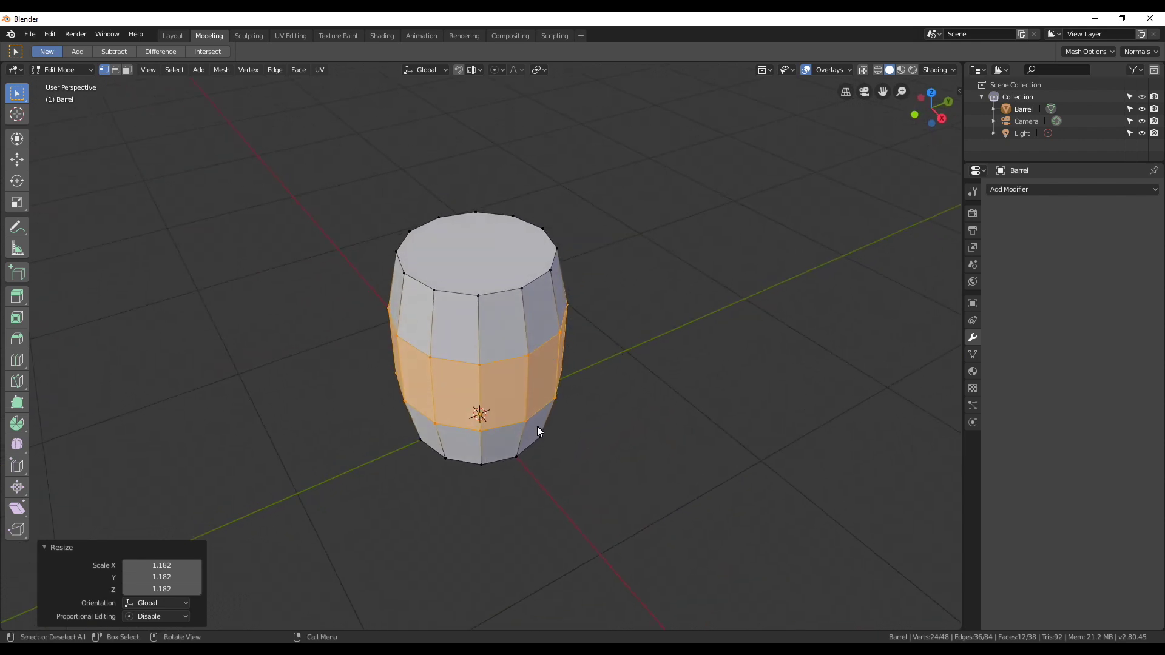
click(127, 71)
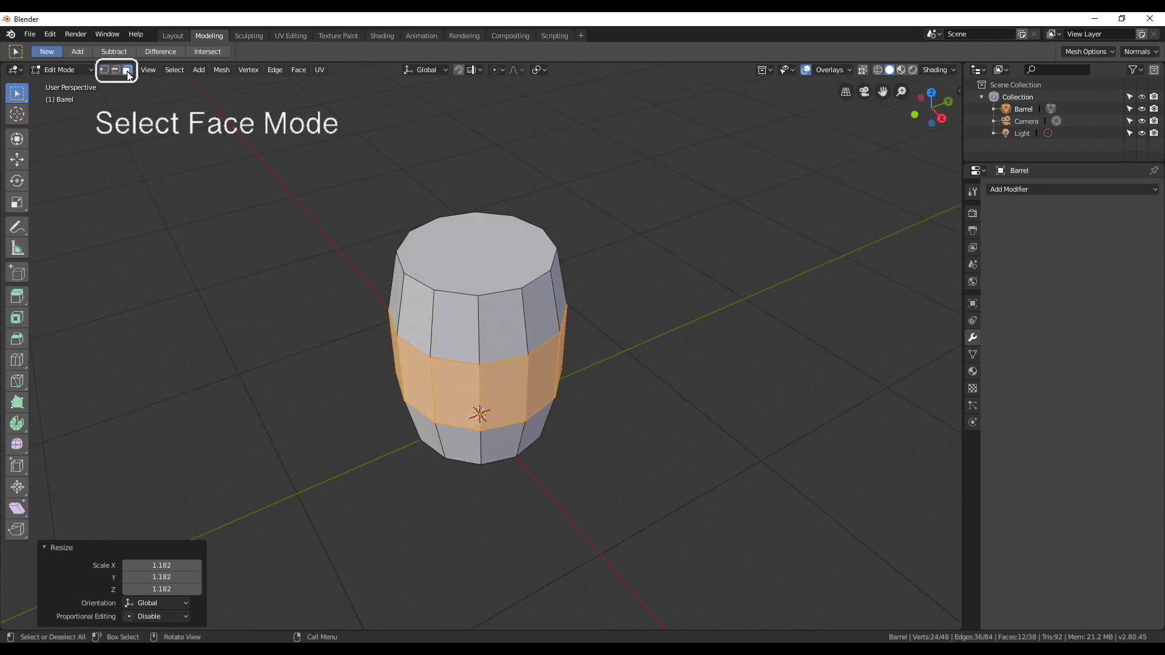
Step: Inset the barrel's top face and start retyping the inset thickness
click(467, 267)
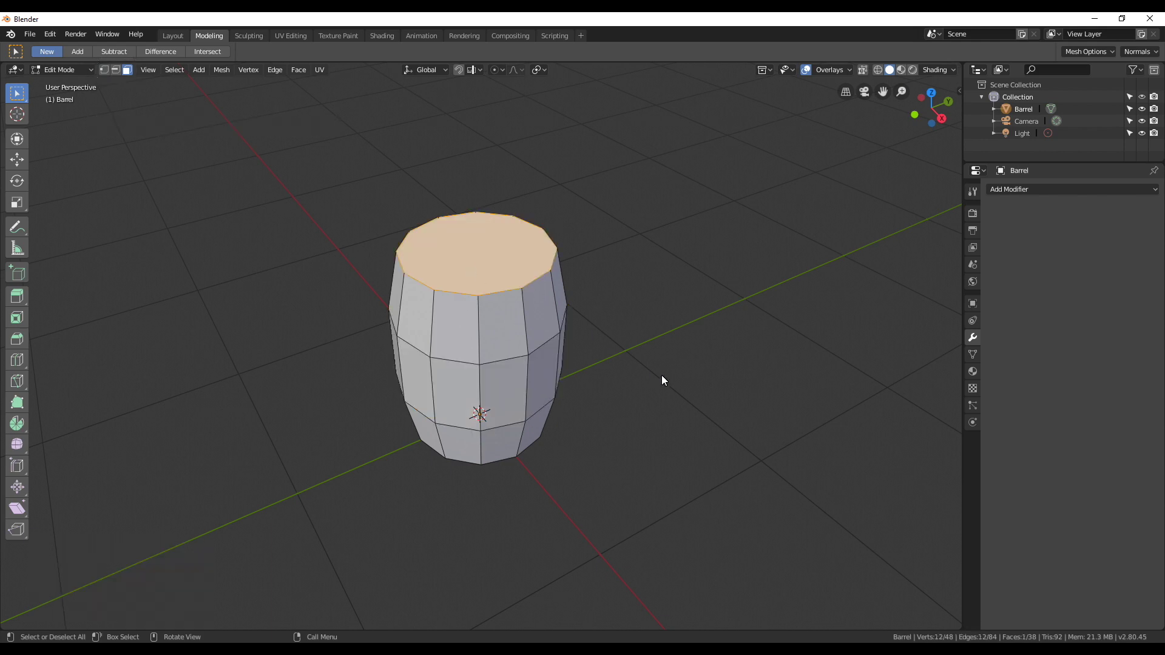
key(i)
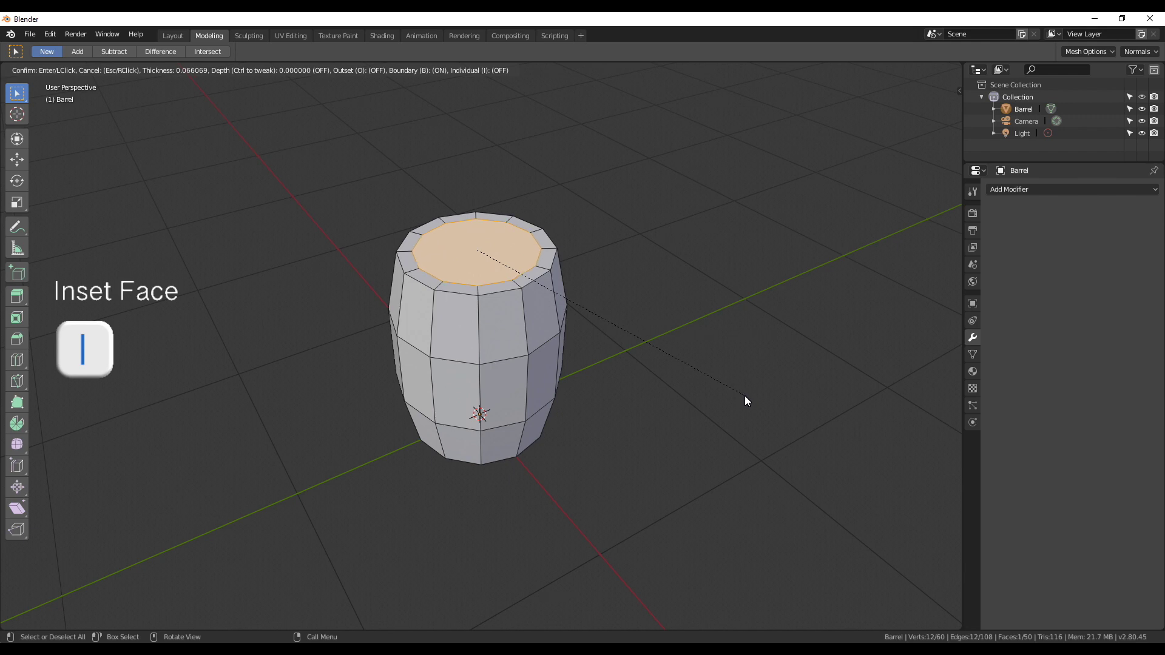
click(745, 397)
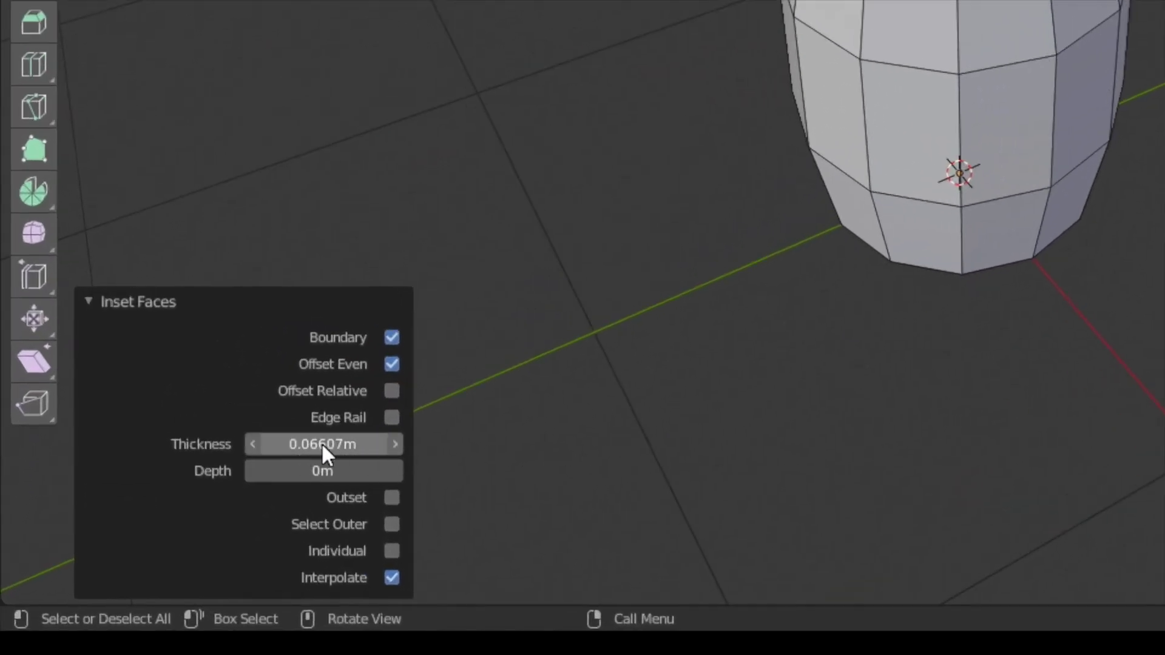
click(328, 439)
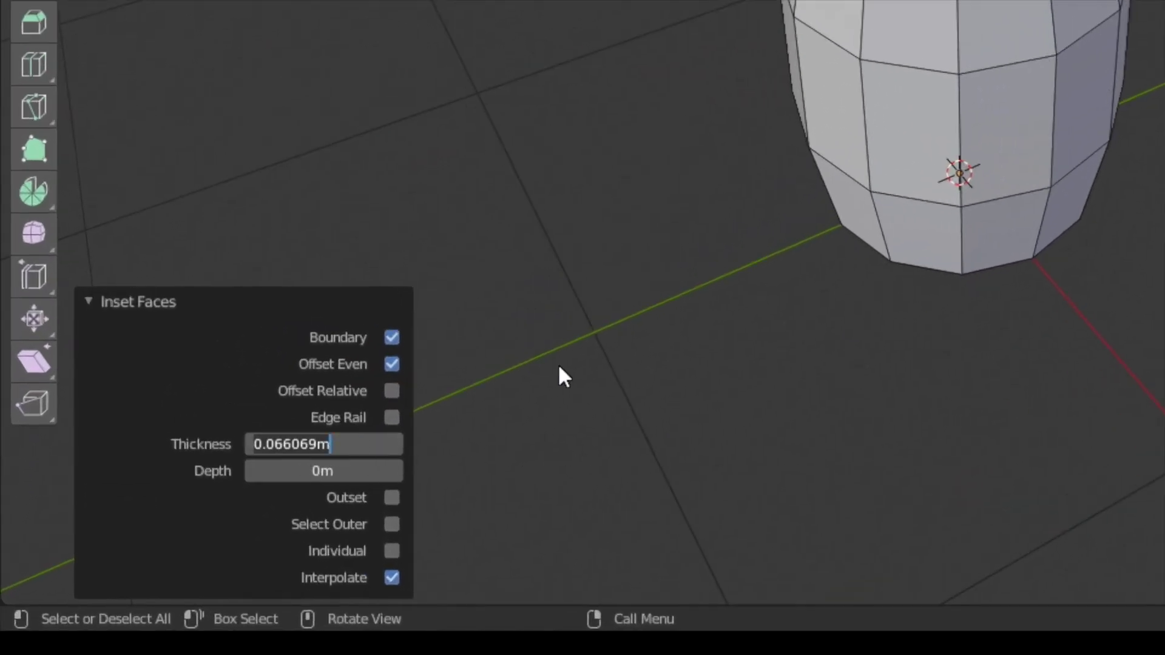
text(0.05)
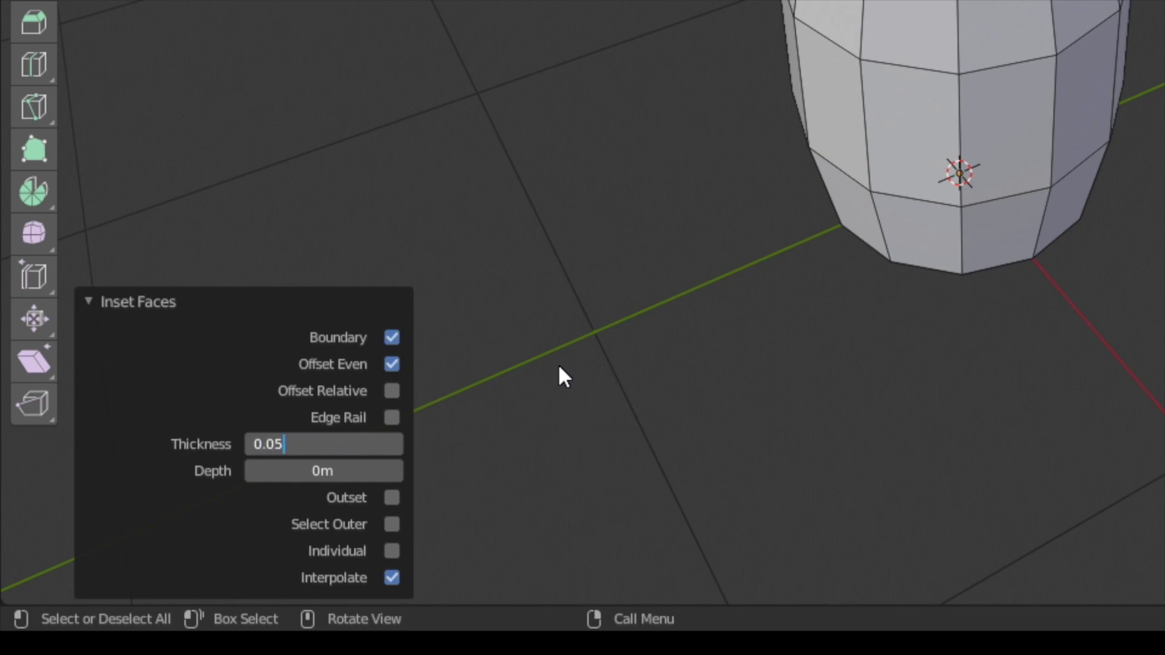
Step: Set the top inset to 0.05 m and extrude the inner face down by -0.05 m
key(Return)
key(e)
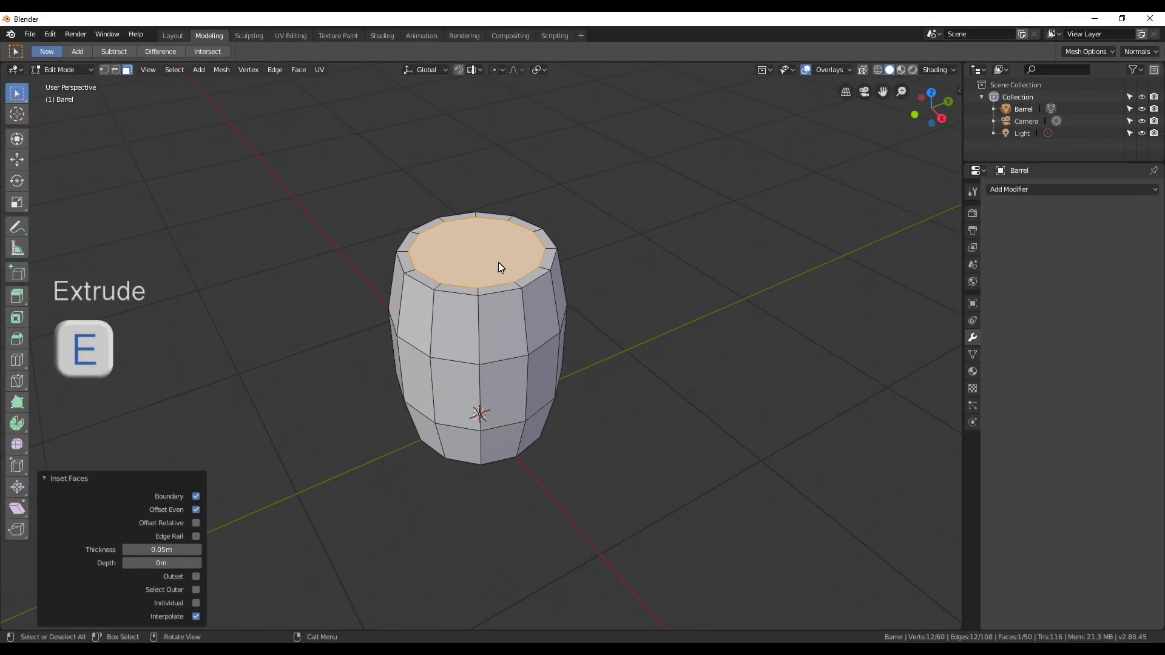
key(e)
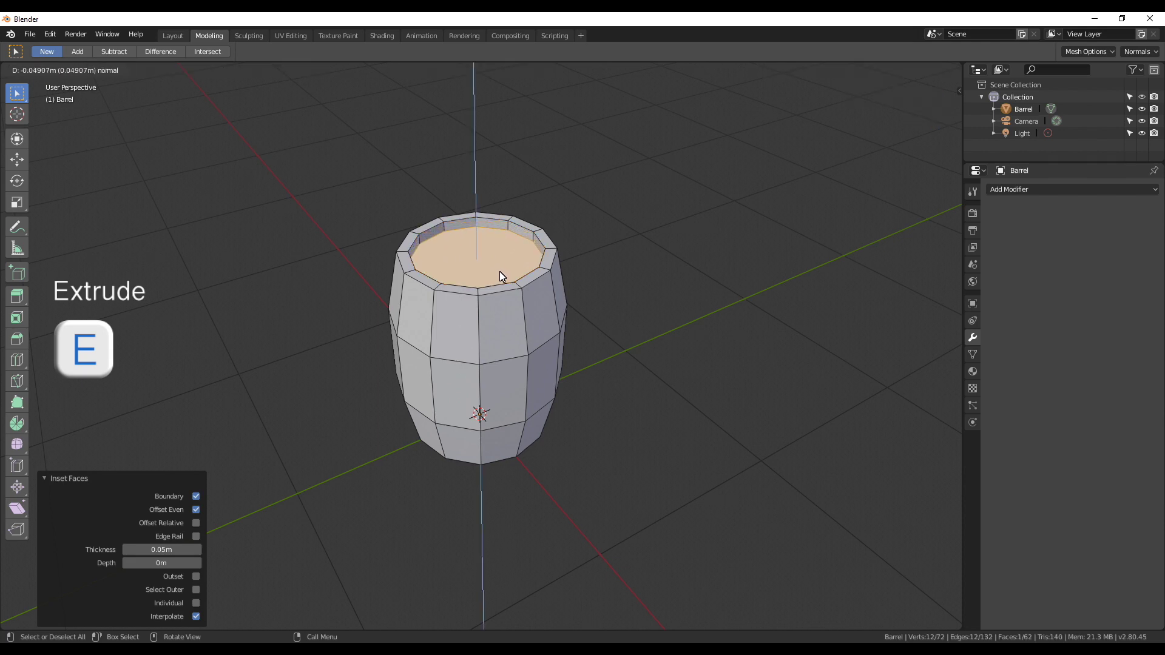
click(500, 272)
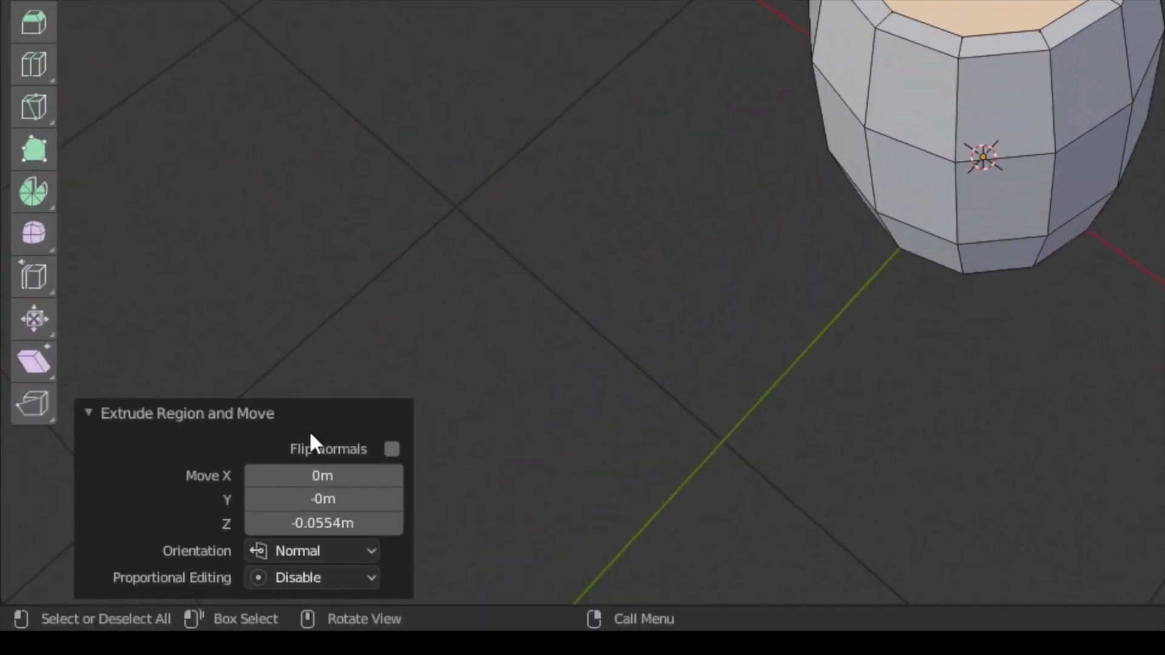
double_click(165, 589)
text(-0.)
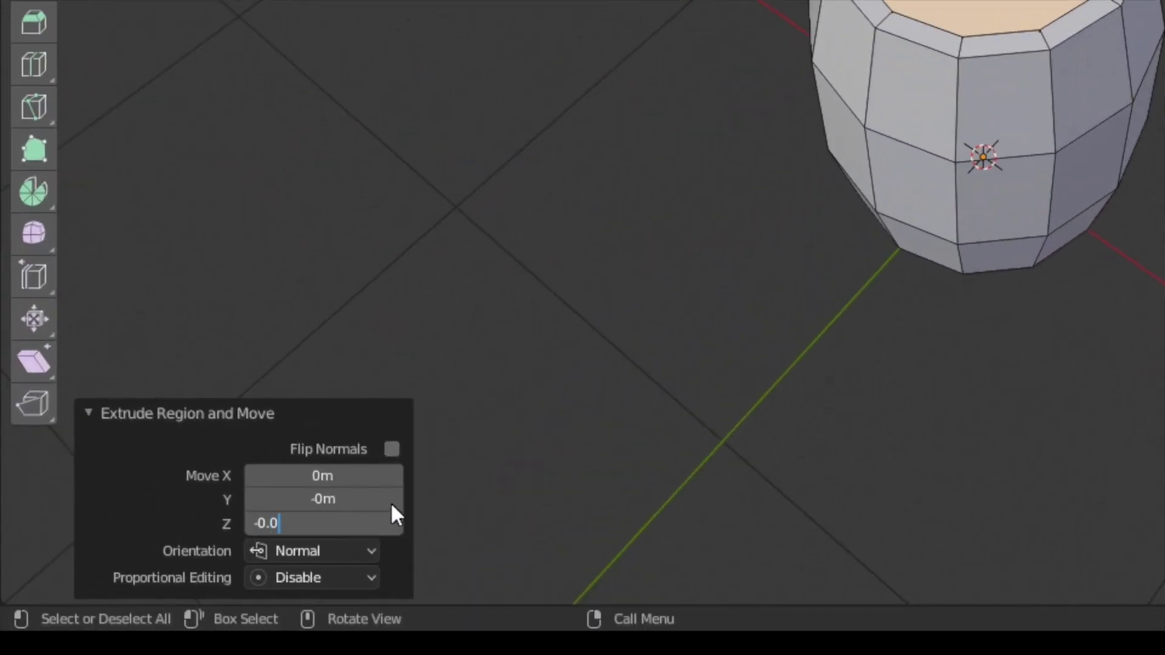
text(05)
key(Return)
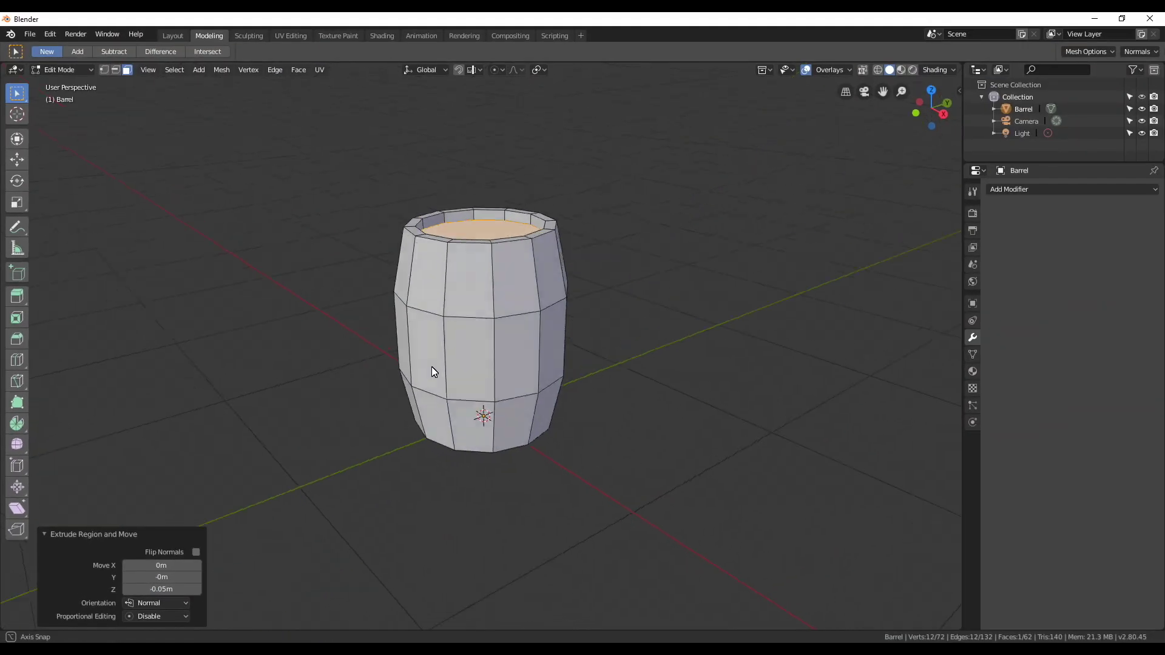
Step: Inset the barrel's bottom face with a 0.05 m thickness
mouse_move(431, 367)
middle_down()
mouse_move(380, 380)
mouse_move(400, 375)
mouse_move(397, 251)
middle_up()
key(i)
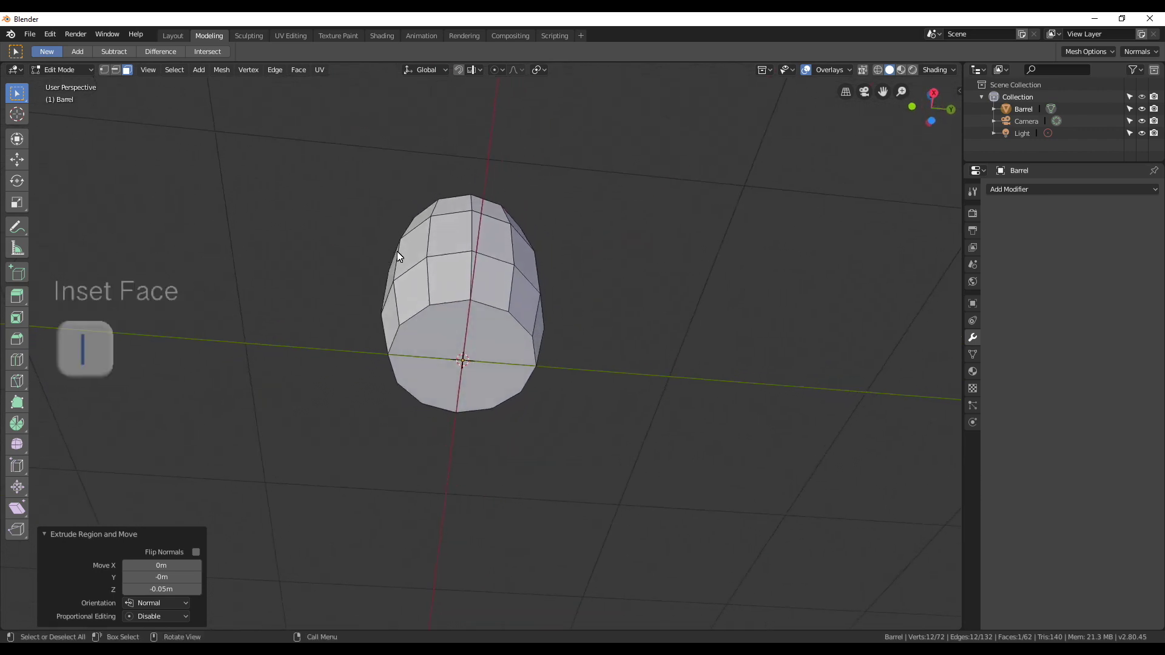
click(466, 326)
key(i)
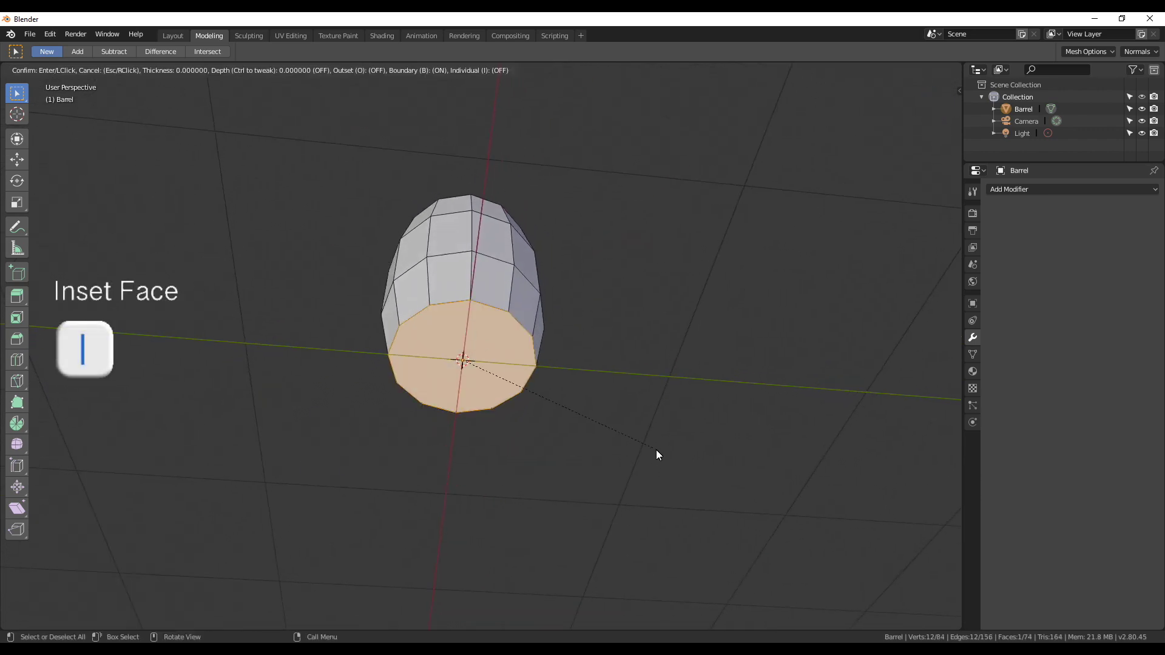
click(649, 446)
click(330, 438)
text(0.05)
key(Return)
Step: Extrude the inset bottom face inward by -0.05 m
key(e)
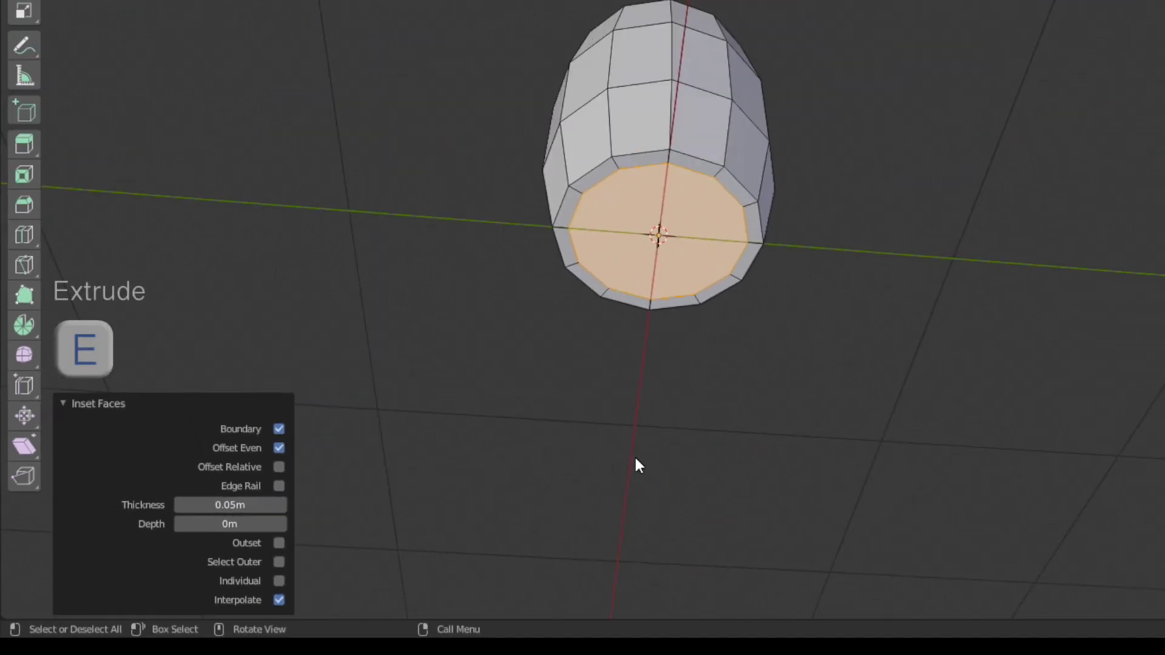
click(447, 507)
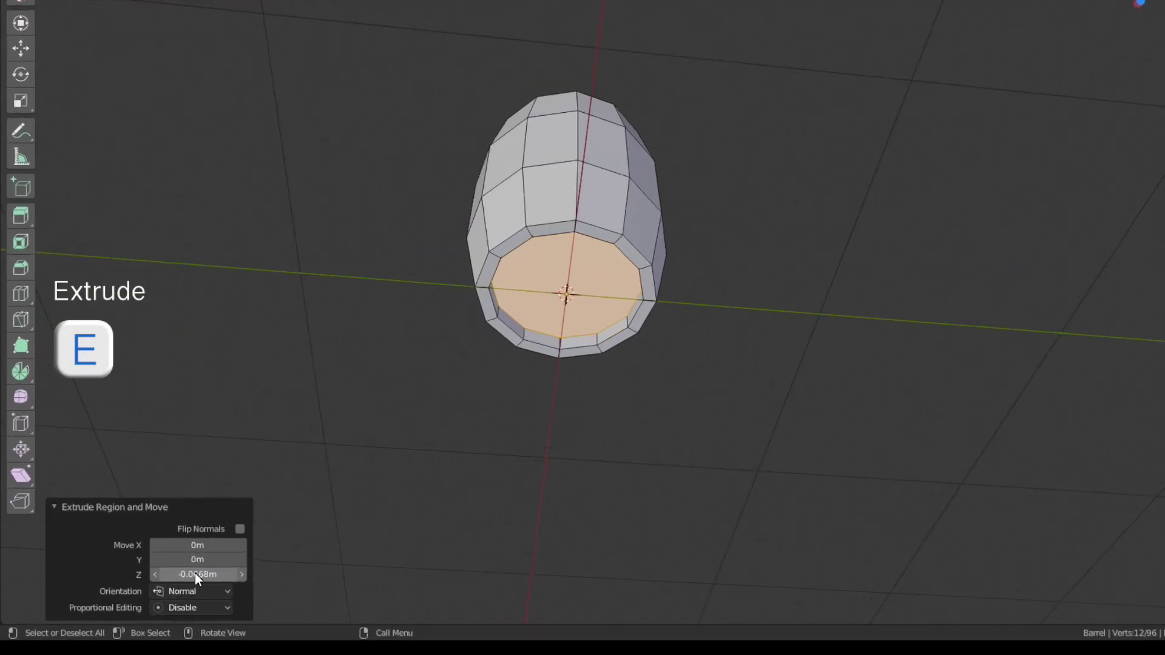
click(163, 590)
text(-0.)
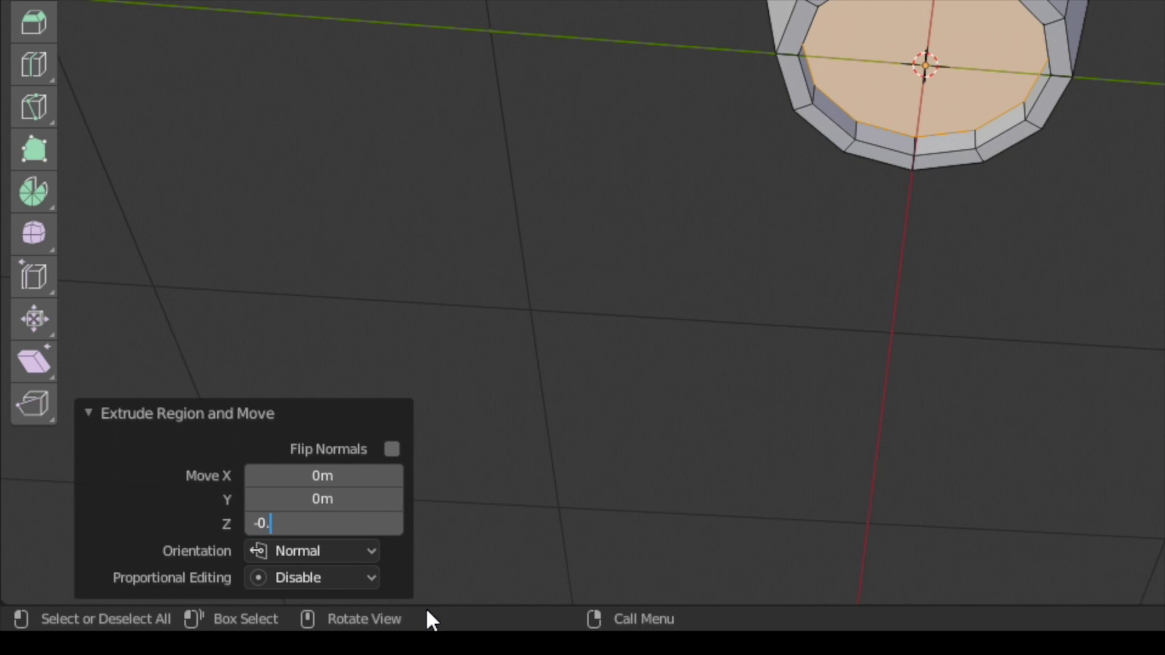
text(05)
key(Return)
mouse_move(439, 389)
middle_down()
mouse_move(377, 444)
mouse_move(373, 471)
mouse_move(410, 475)
mouse_move(461, 451)
mouse_move(470, 471)
mouse_move(372, 461)
mouse_move(371, 480)
middle_up()
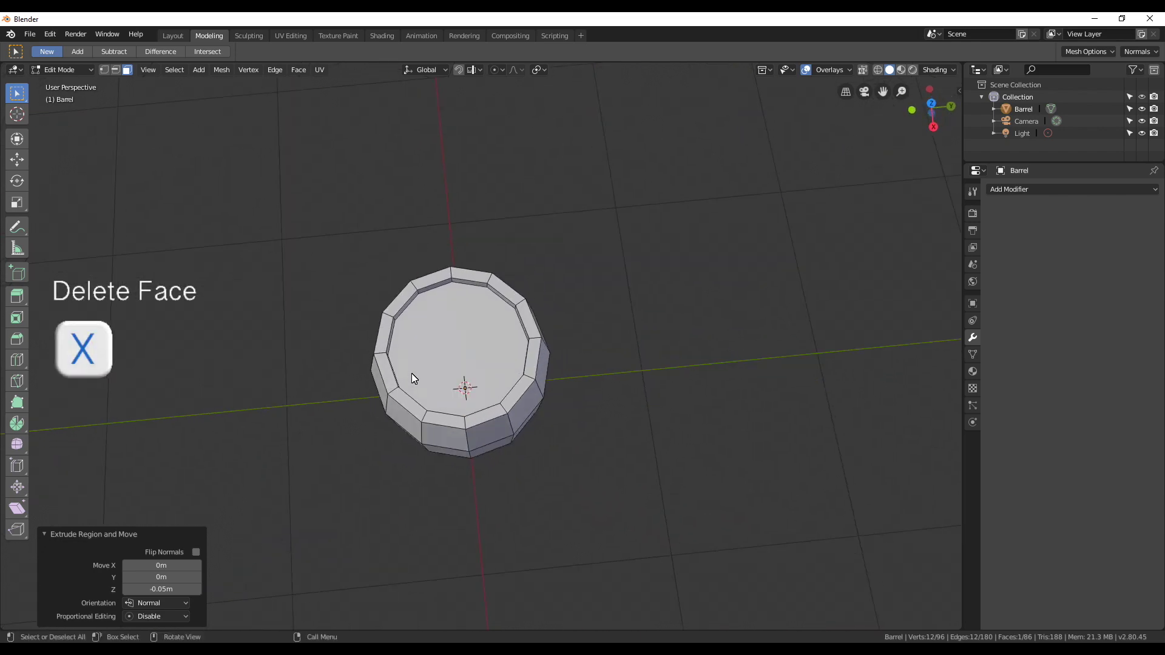
Step: Delete the recessed top face to open the barrel
click(461, 363)
key(x)
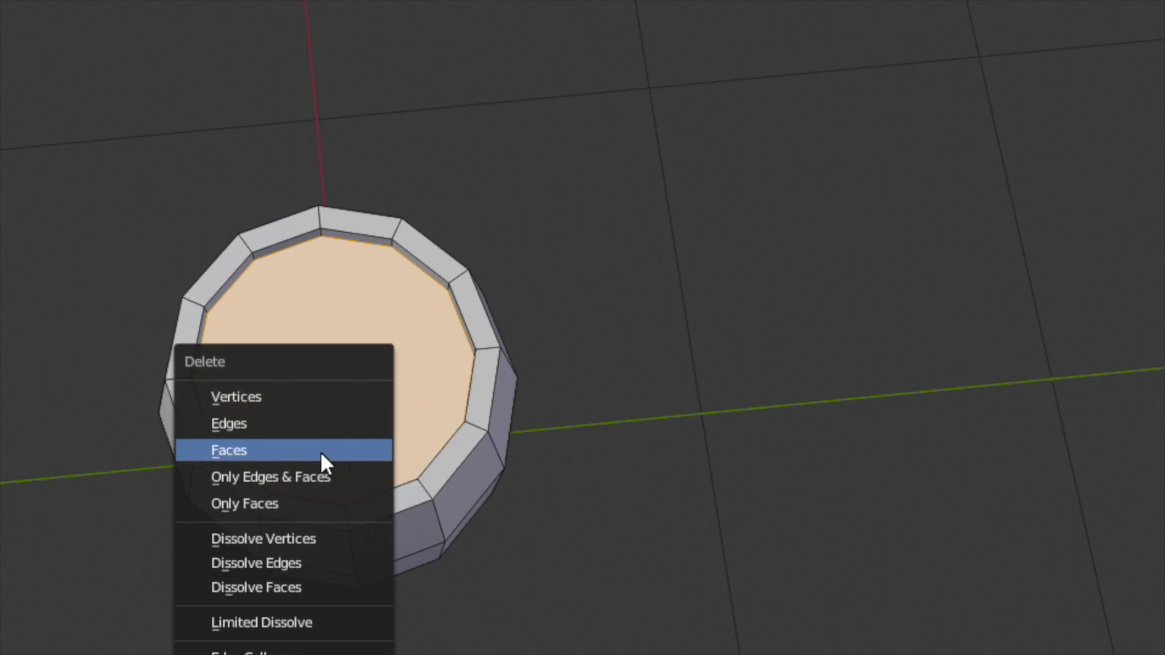
click(376, 450)
mouse_move(458, 366)
middle_down()
mouse_move(463, 344)
mouse_move(500, 362)
mouse_move(315, 218)
middle_up()
Step: In edge select mode, fill two faces between inner rim edges
key(2)
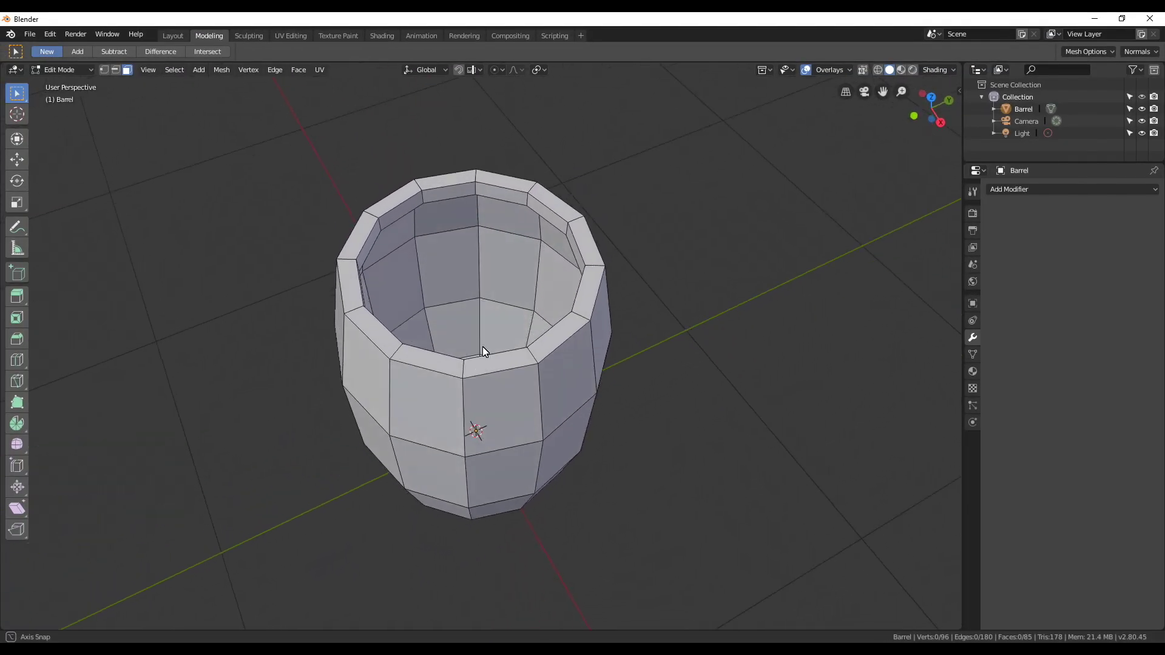
click(115, 69)
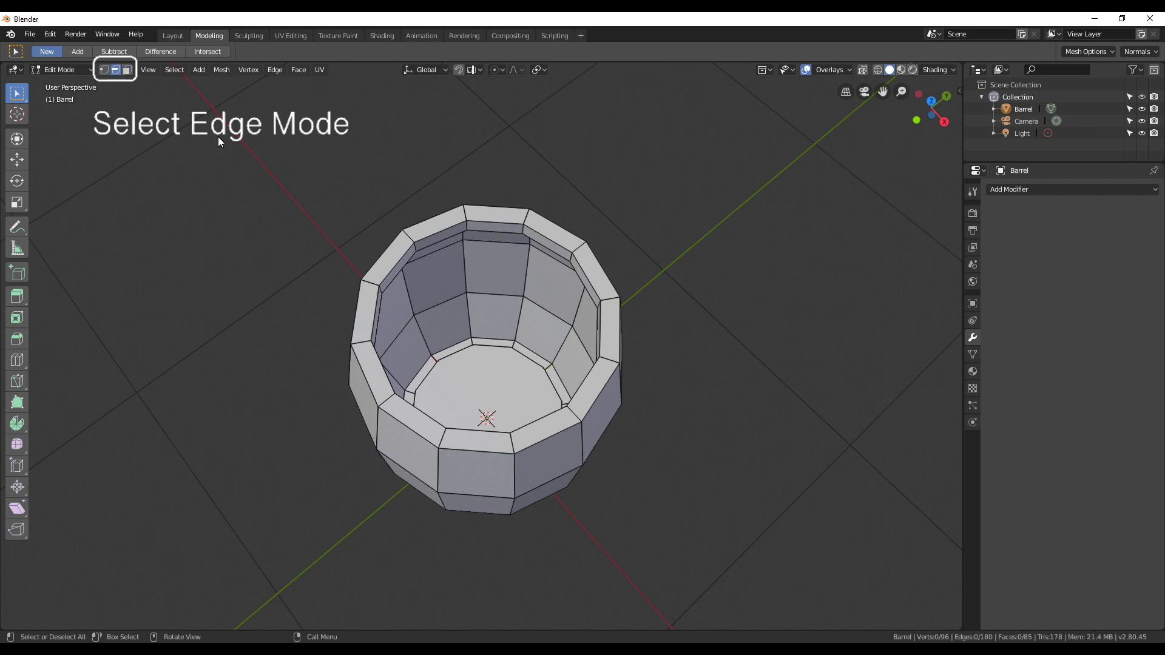
mouse_move(471, 268)
middle_down()
mouse_move(522, 260)
mouse_move(414, 261)
mouse_move(436, 276)
mouse_move(417, 267)
mouse_move(508, 223)
mouse_move(538, 248)
middle_up()
click(508, 219)
shift+click(543, 235)
shift+click(457, 210)
key(f)
mouse_move(482, 279)
middle_down()
mouse_move(506, 317)
mouse_move(584, 263)
mouse_move(464, 281)
mouse_move(425, 205)
middle_up()
click(584, 271)
shift+click(413, 197)
key(f)
Step: Fill two more faces between pairs of rim edges across the top
middle_drag(467, 287, 610, 275)
click(563, 312)
mouse_move(563, 311)
middle_down()
mouse_move(368, 215)
mouse_move(528, 294)
mouse_move(656, 266)
mouse_move(545, 315)
mouse_move(423, 281)
mouse_move(341, 235)
mouse_move(334, 293)
mouse_move(374, 144)
middle_up()
key(f)
key(f)
click(421, 133)
shift+click(339, 181)
key(f)
mouse_move(339, 180)
middle_down()
mouse_move(423, 264)
mouse_move(494, 247)
mouse_move(419, 355)
mouse_move(421, 262)
mouse_move(431, 312)
mouse_move(418, 254)
middle_up()
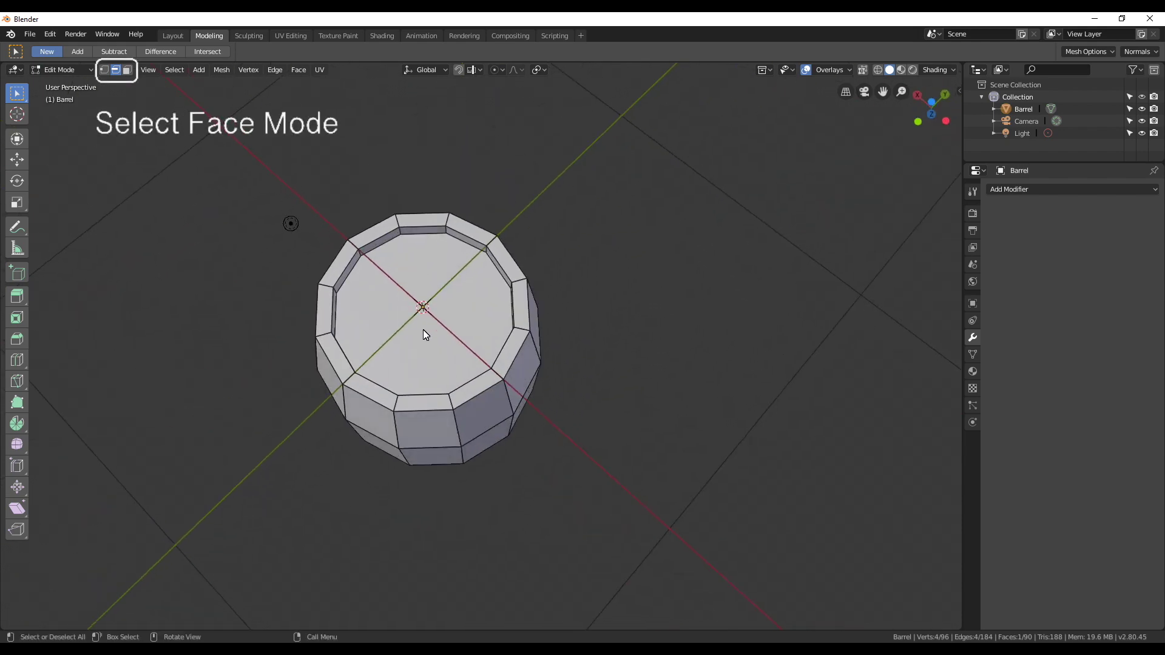
Step: Delete the filled faces covering the top and return to edge selection
click(128, 75)
click(434, 275)
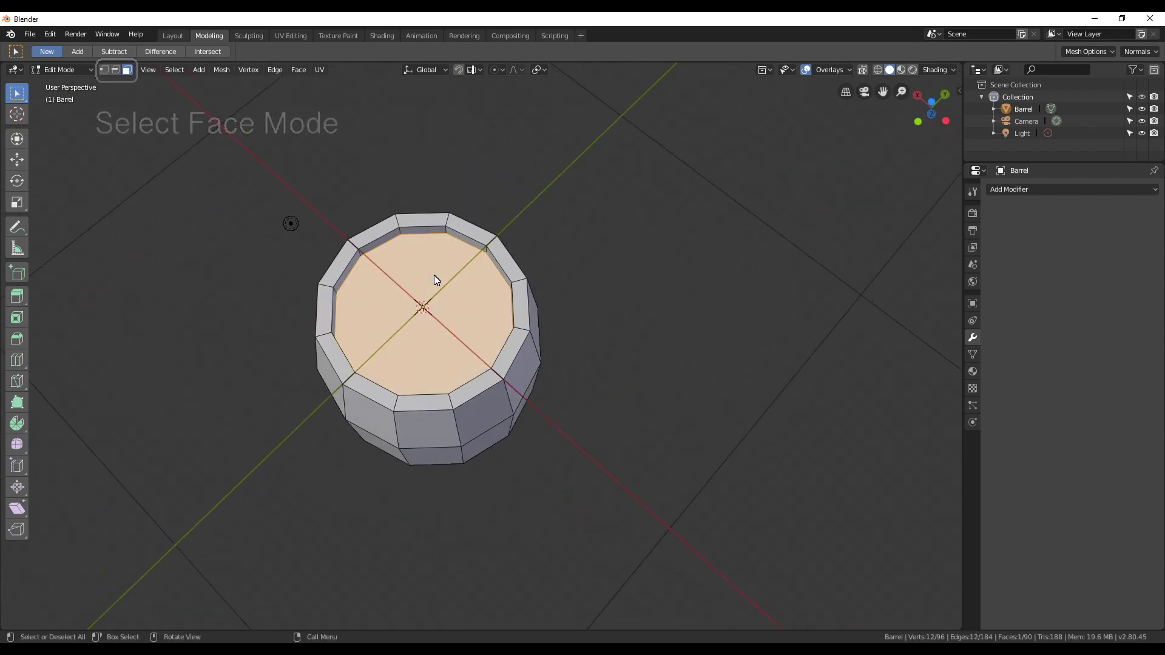
key(x)
click(434, 275)
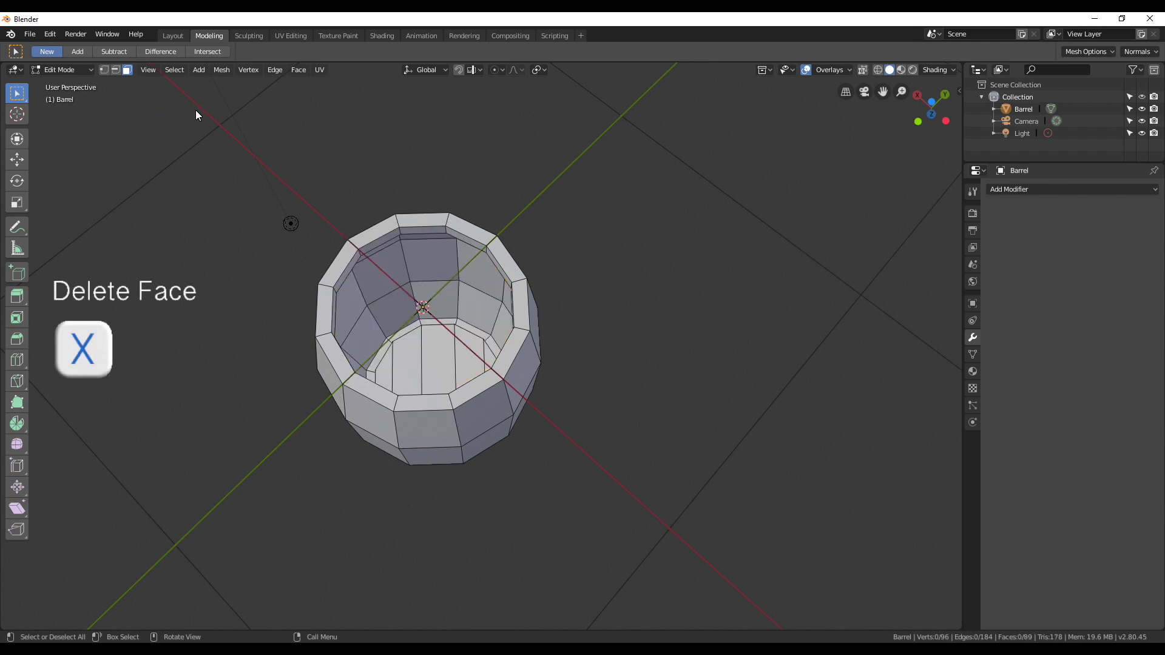
click(115, 70)
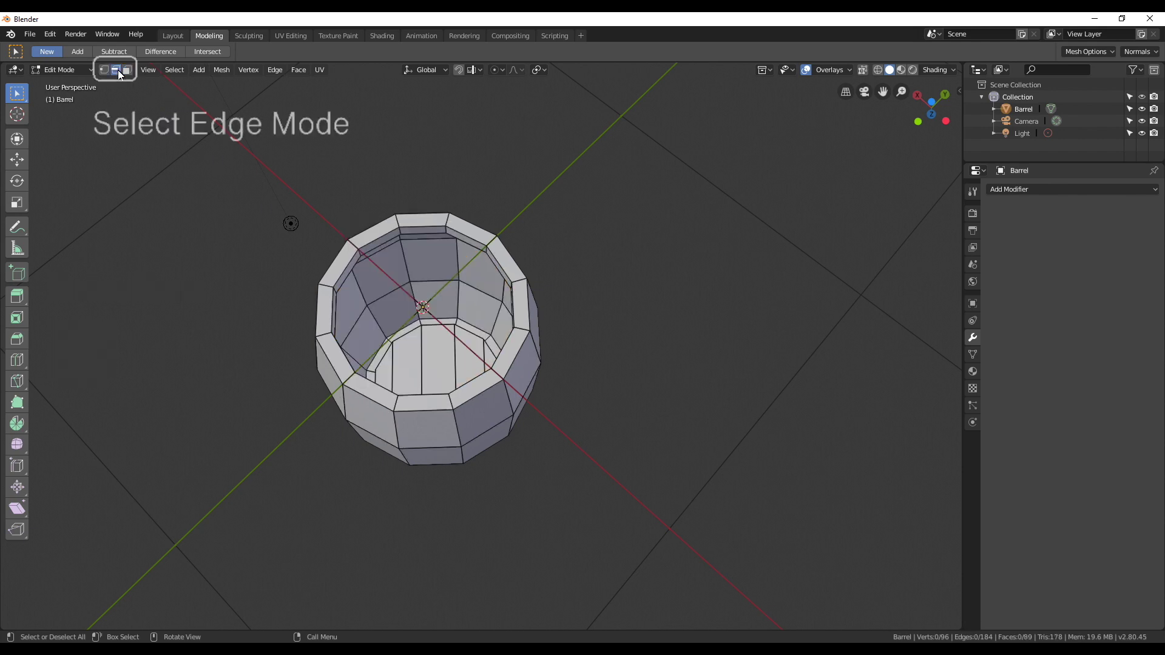
click(415, 232)
mouse_move(415, 232)
middle_down()
mouse_move(505, 307)
mouse_move(373, 315)
mouse_move(391, 292)
mouse_move(365, 325)
mouse_move(383, 371)
middle_up()
Step: Bridge the first pairs of opposite rim edges into plank faces
shift+click(383, 369)
key(f)
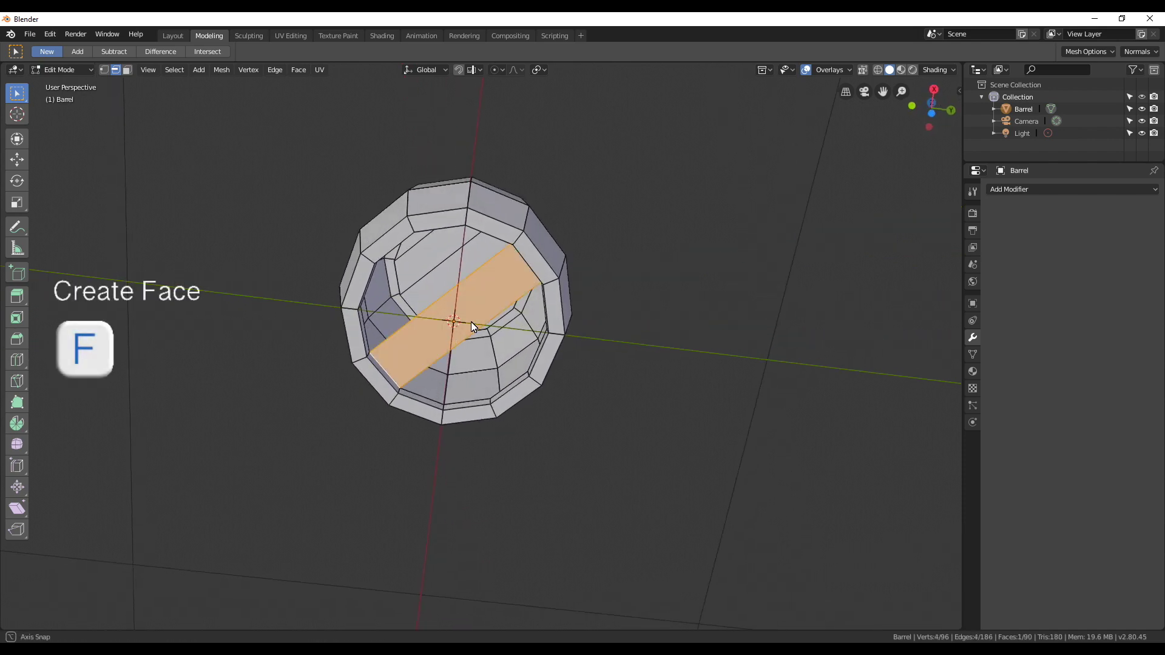
middle_drag(471, 322, 447, 274)
click(443, 205)
mouse_move(443, 205)
middle_down()
mouse_move(432, 281)
mouse_move(362, 294)
mouse_move(319, 260)
middle_up()
shift+click(474, 214)
key(f)
Step: Fill the remaining parallel plank faces across the barrel's top
click(523, 203)
shift+click(575, 220)
key(f)
mouse_move(584, 231)
middle_down()
mouse_move(541, 321)
mouse_move(357, 290)
mouse_move(474, 361)
mouse_move(563, 311)
middle_up()
click(537, 322)
shift+click(373, 304)
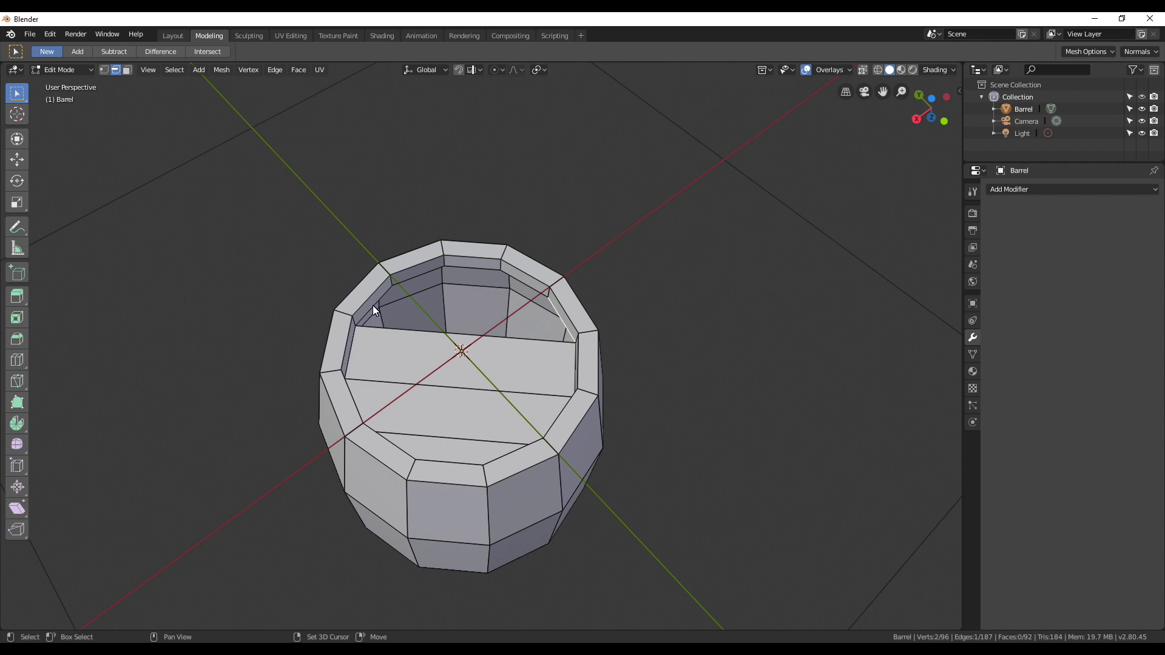
key(f)
click(416, 274)
shift+click(518, 279)
key(f)
mouse_move(478, 267)
middle_down()
mouse_move(413, 421)
mouse_move(522, 303)
mouse_move(505, 358)
mouse_move(469, 311)
mouse_move(440, 354)
mouse_move(467, 407)
mouse_move(454, 326)
mouse_move(485, 374)
middle_up()
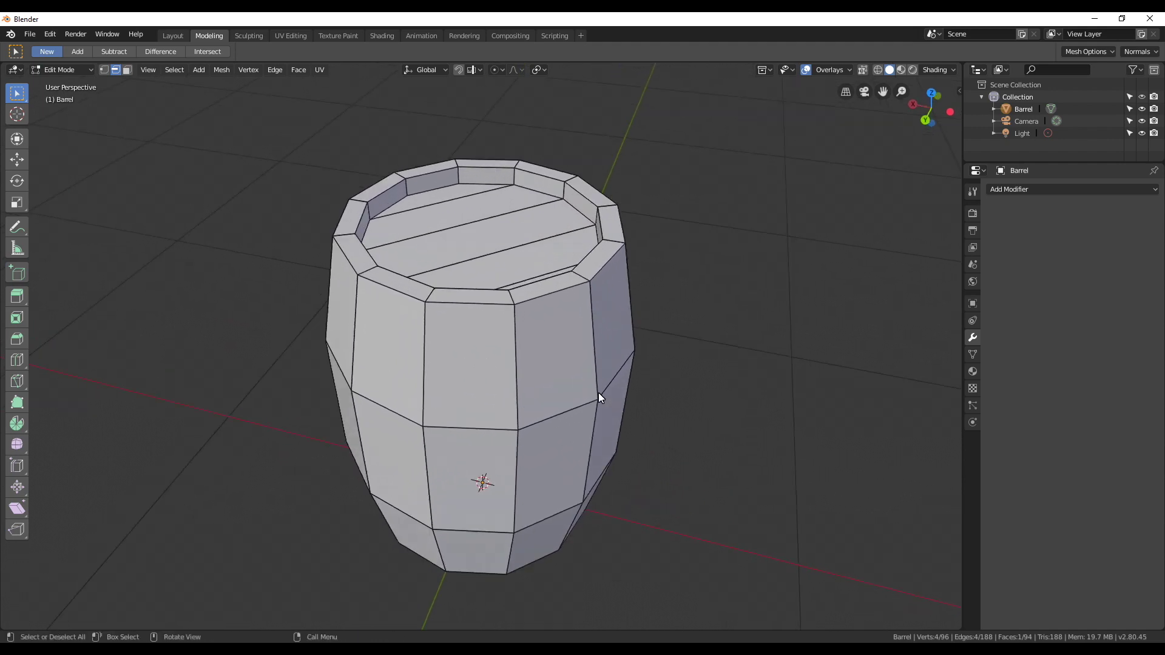
Step: Add a horizontal loop cut near the top of the barrel
mouse_move(597, 392)
middle_down()
mouse_move(592, 400)
mouse_move(589, 348)
middle_up()
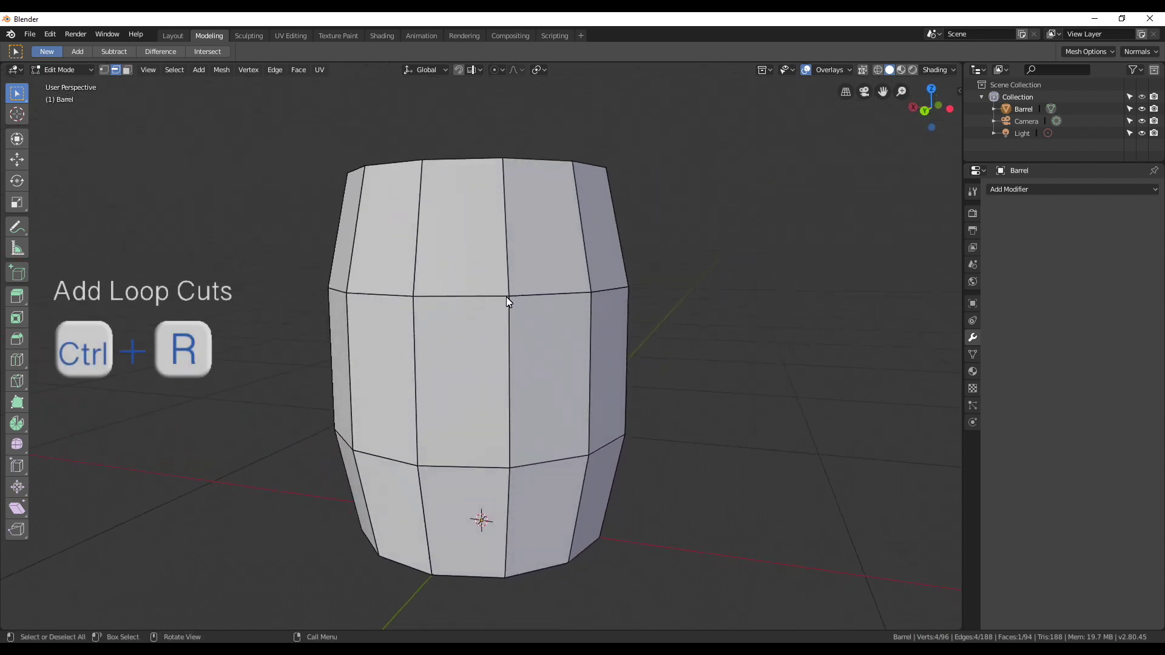
key(ctrl+r)
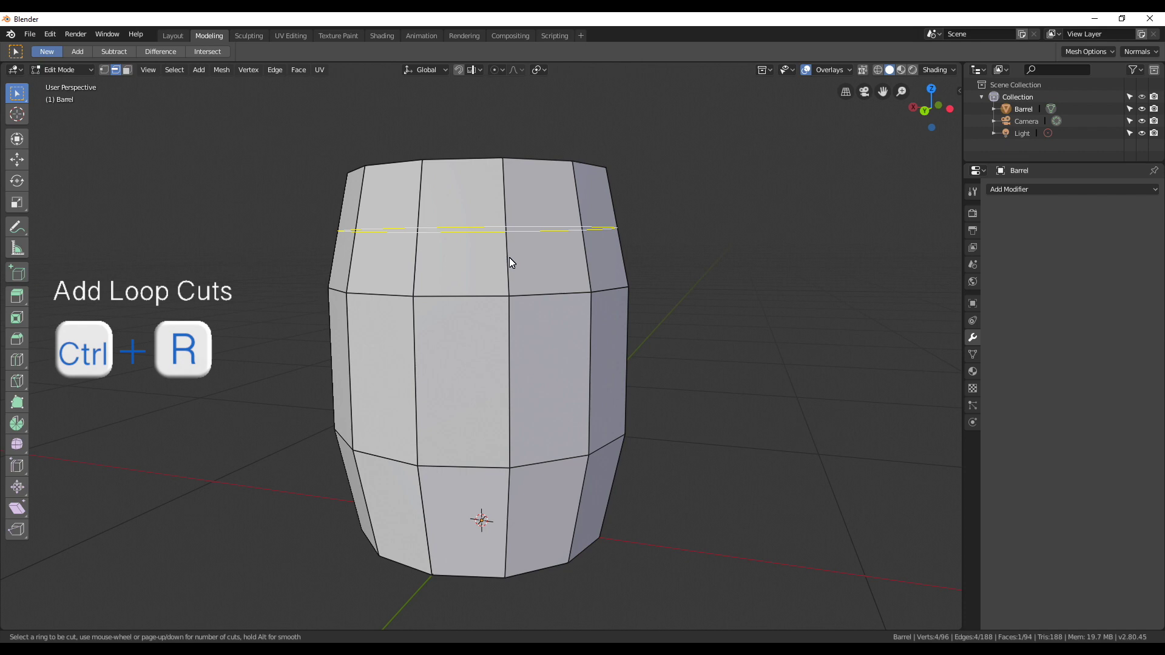
click(510, 259)
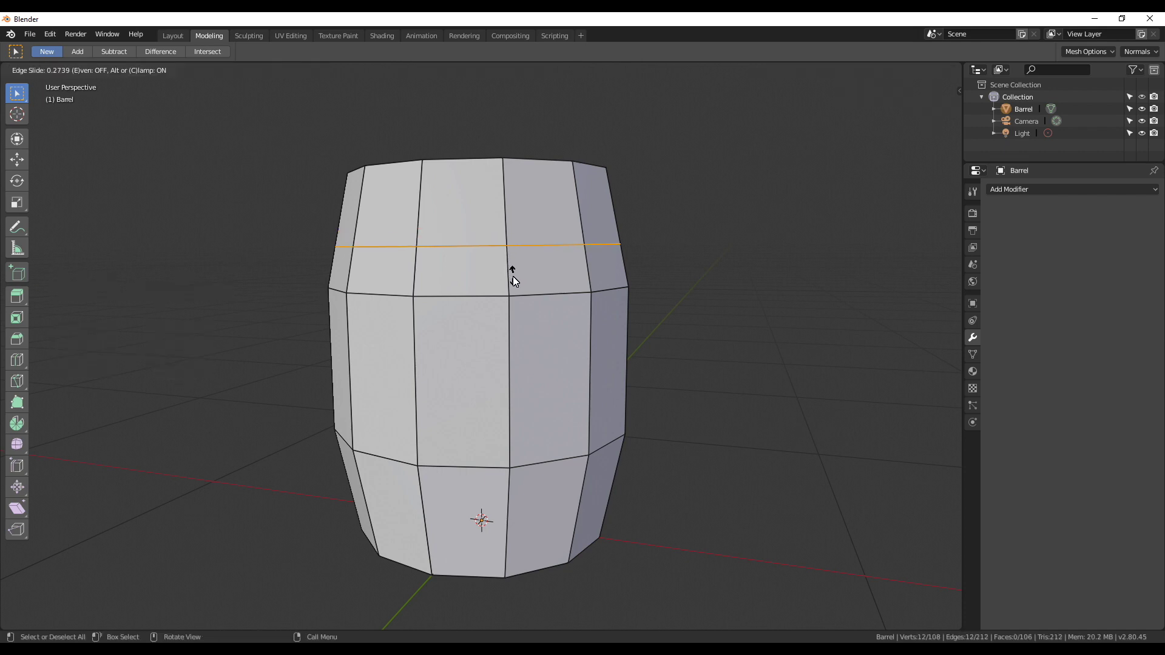
click(513, 280)
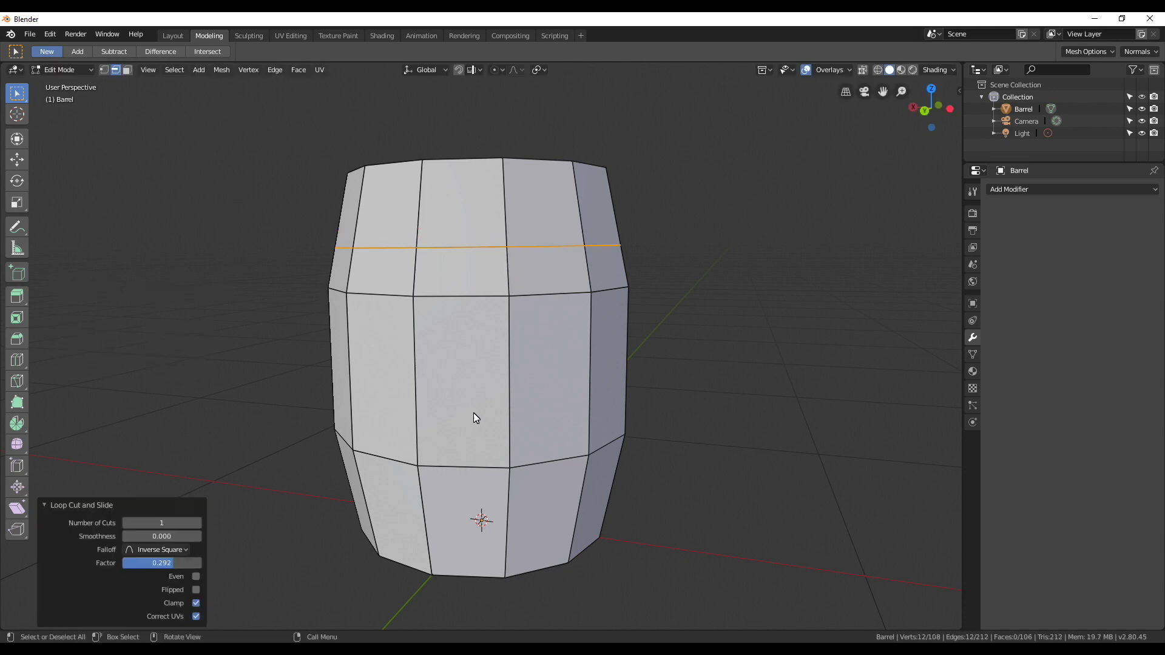
Step: Add a loop cut near the bottom at factor -0.274, then view Front Orthographic
middle_drag(474, 414, 480, 399)
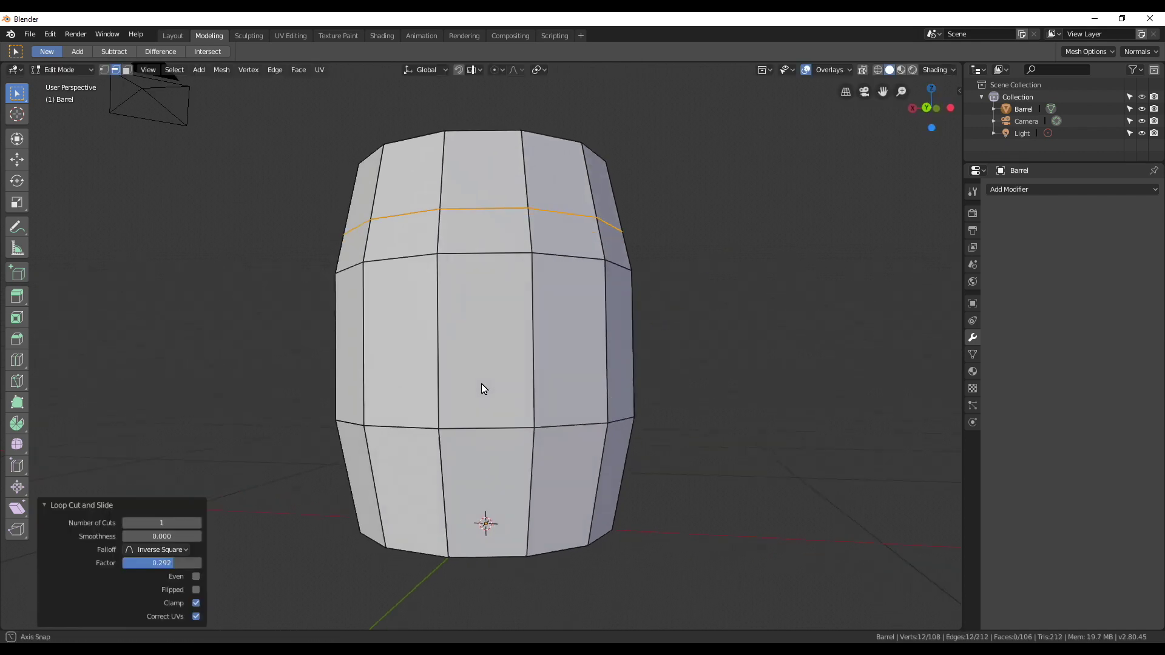
key(ctrl+r)
click(517, 518)
click(519, 498)
key(KP_5)
key(KP_1)
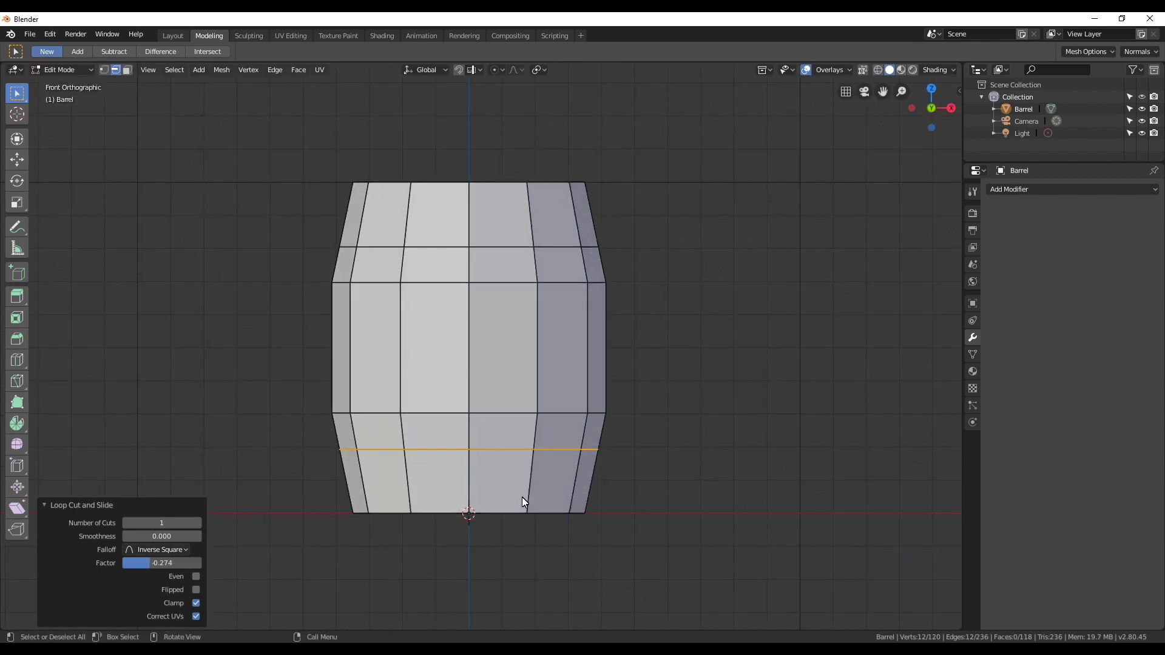
Step: In Face select, select the top and bottom face rings and inset them
click(128, 73)
alt+click(466, 266)
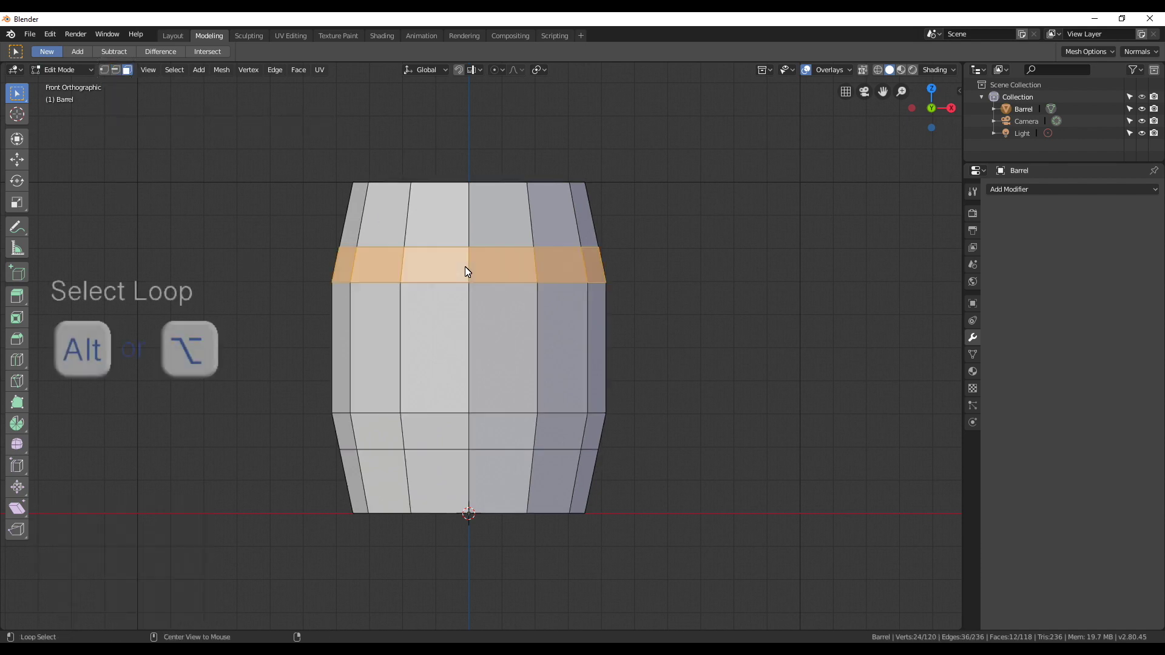
alt+shift+click(468, 437)
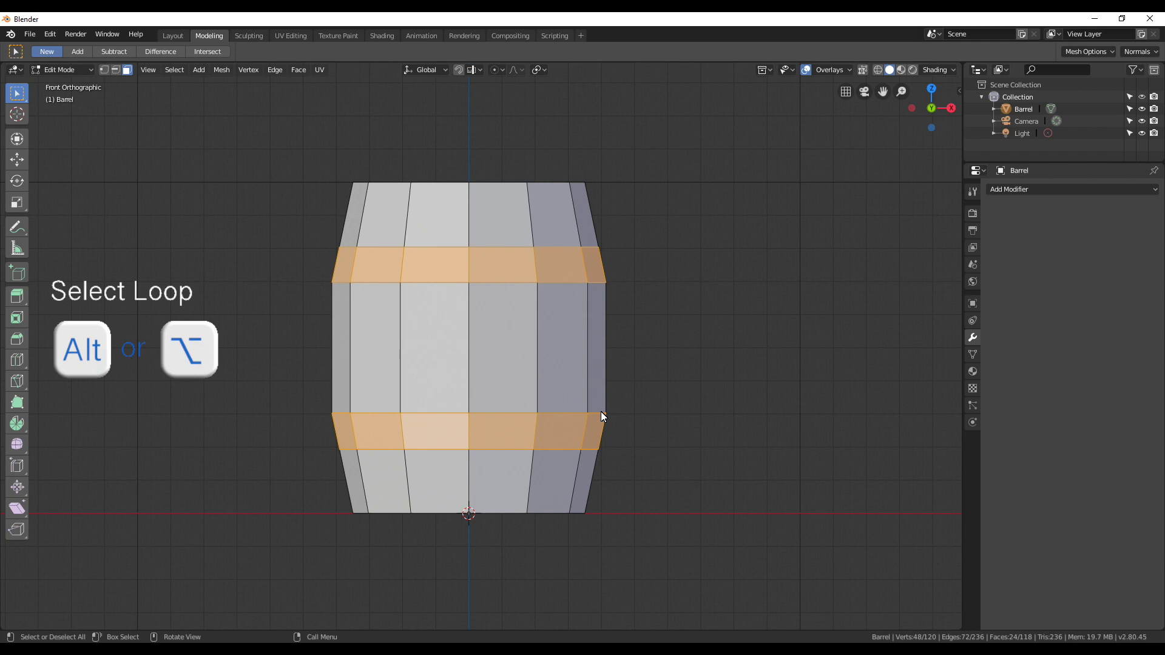
key(i)
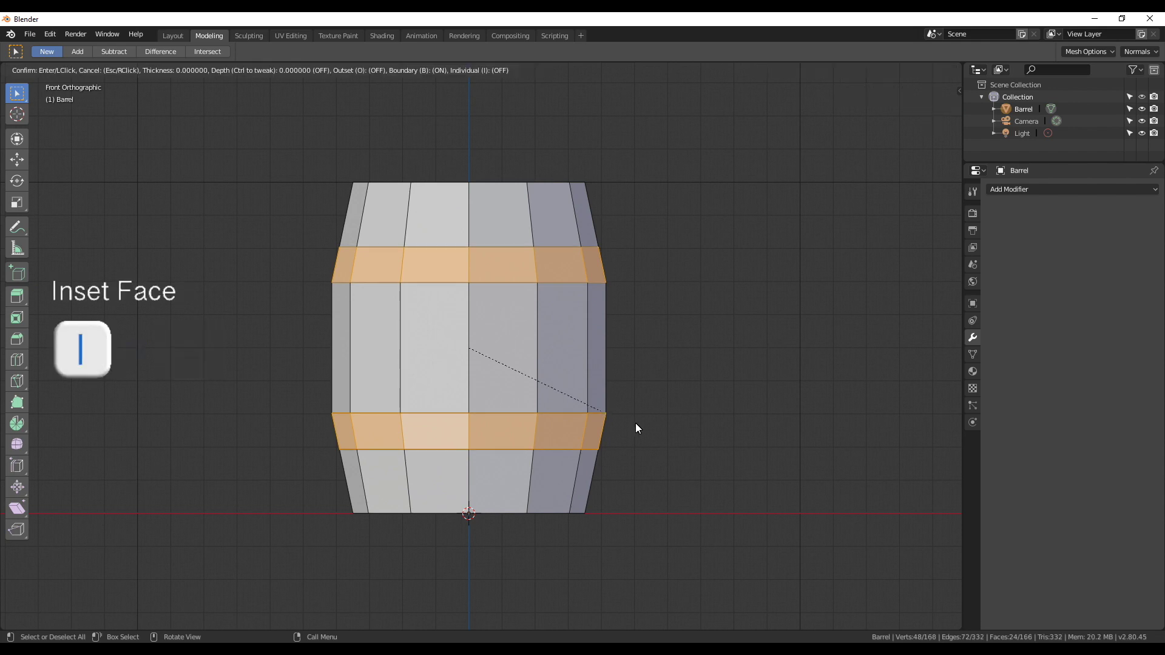
click(728, 480)
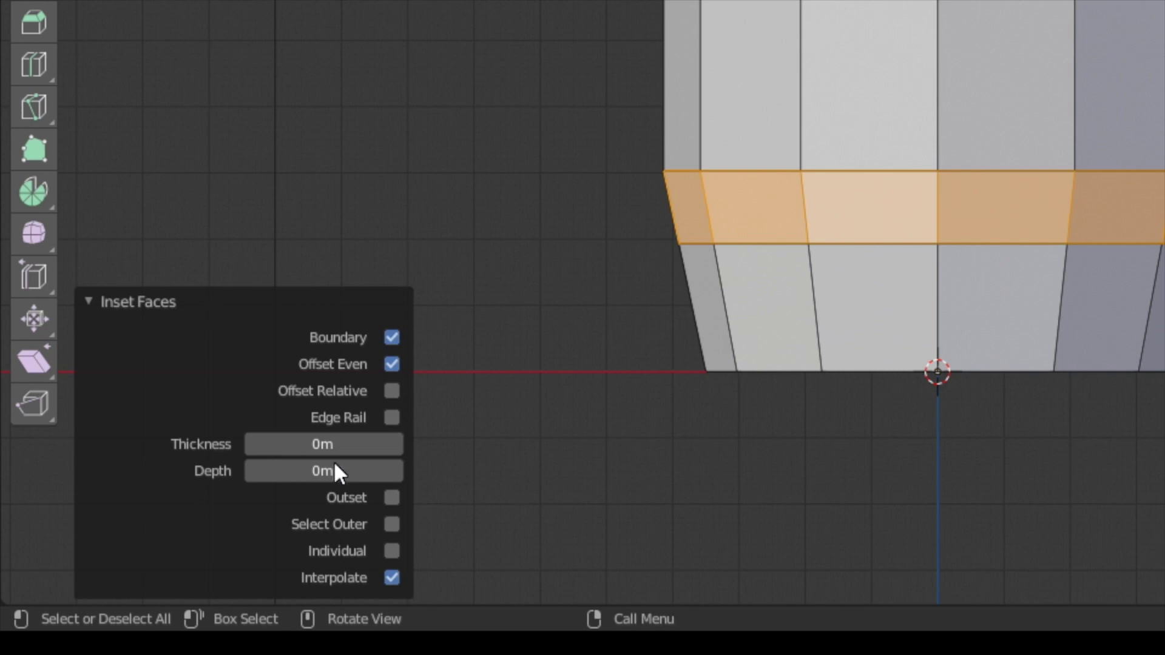
Step: Set the band inset depth to 0.02 m so the hoops stand out
drag(335, 466, 363, 468)
mouse_move(363, 468)
middle_down()
mouse_move(492, 119)
mouse_move(421, 78)
mouse_move(665, 44)
mouse_move(549, 2)
mouse_move(546, 42)
middle_up()
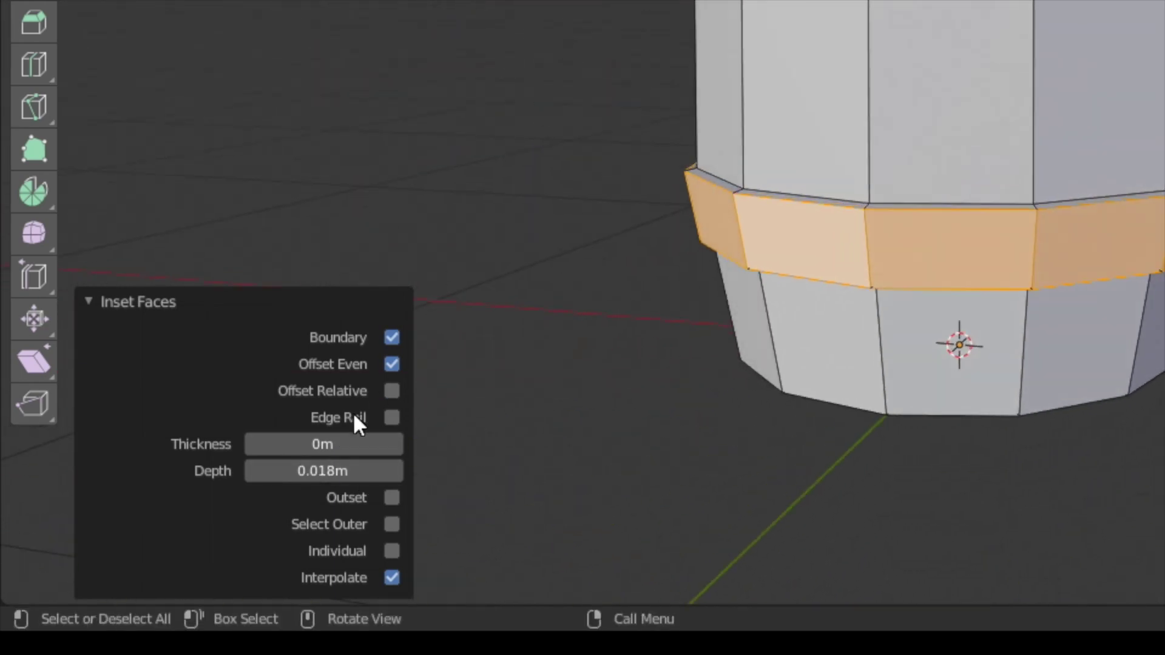
mouse_move(336, 483)
middle_down()
mouse_move(425, 78)
mouse_move(376, 255)
middle_up()
double_click(328, 475)
text(0.02)
key(Return)
middle_drag(599, 369, 480, 151)
mouse_move(346, 333)
middle_down()
mouse_move(409, 334)
mouse_move(341, 351)
middle_up()
Step: Clear the selection and place a loop cut around the barrel's middle
key(alt+a)
key(ctrl+r)
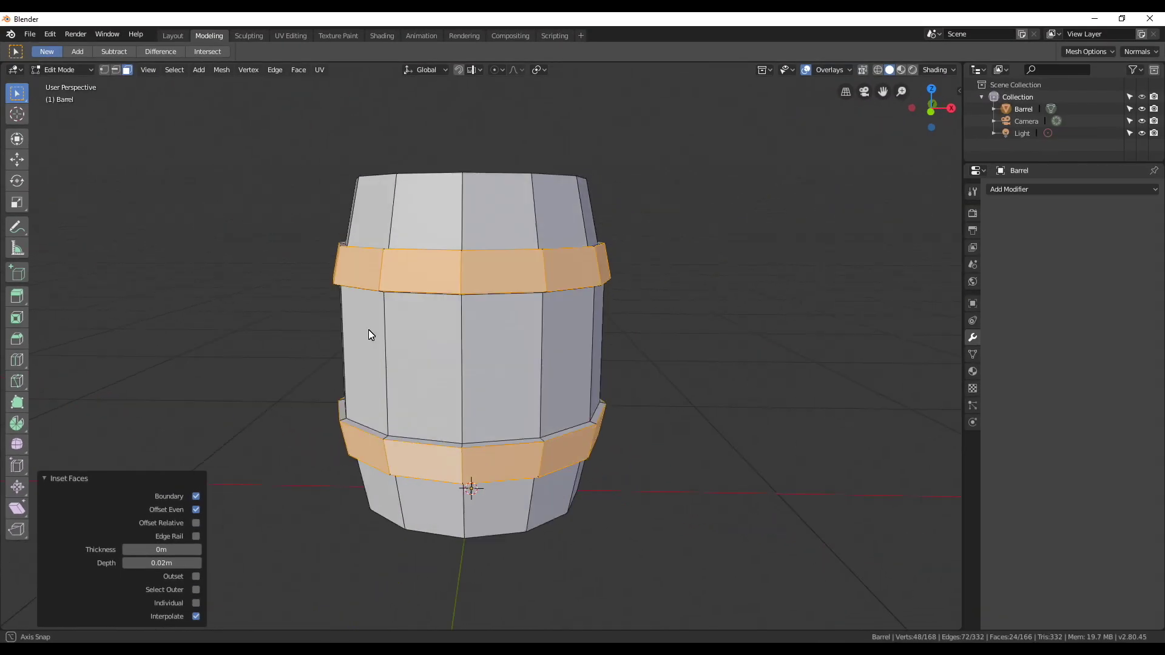
middle_drag(256, 388, 252, 359)
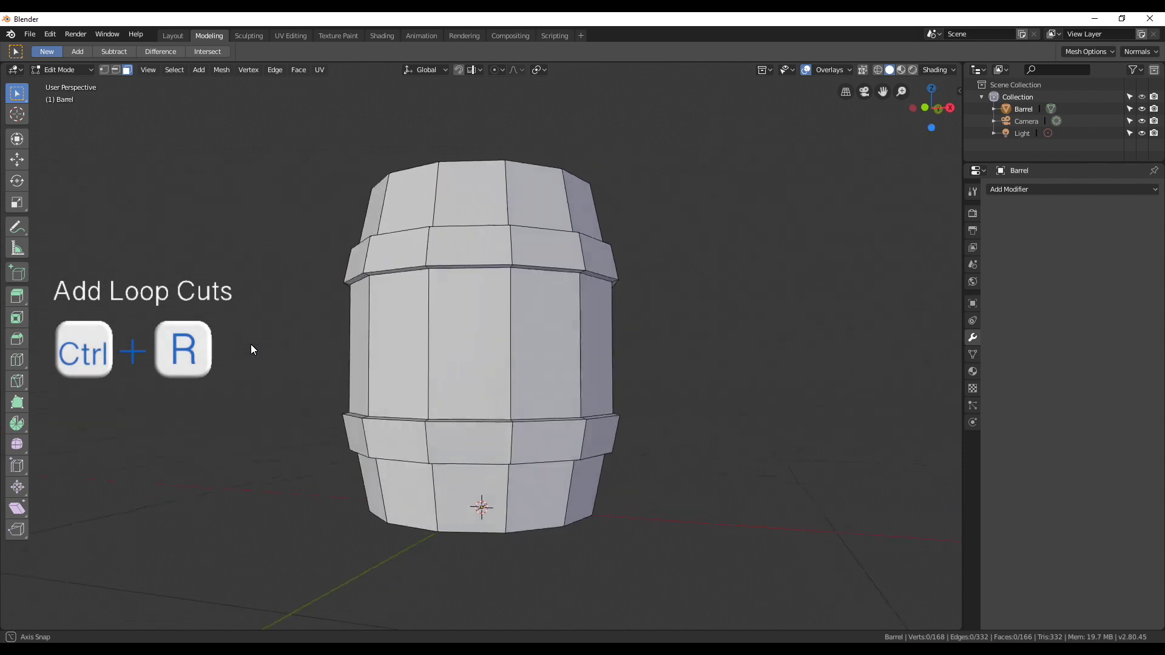
Step: Keep the new middle edge loop centred and scale it to 1.041 for a fuller bulge
click(431, 361)
right_click(432, 362)
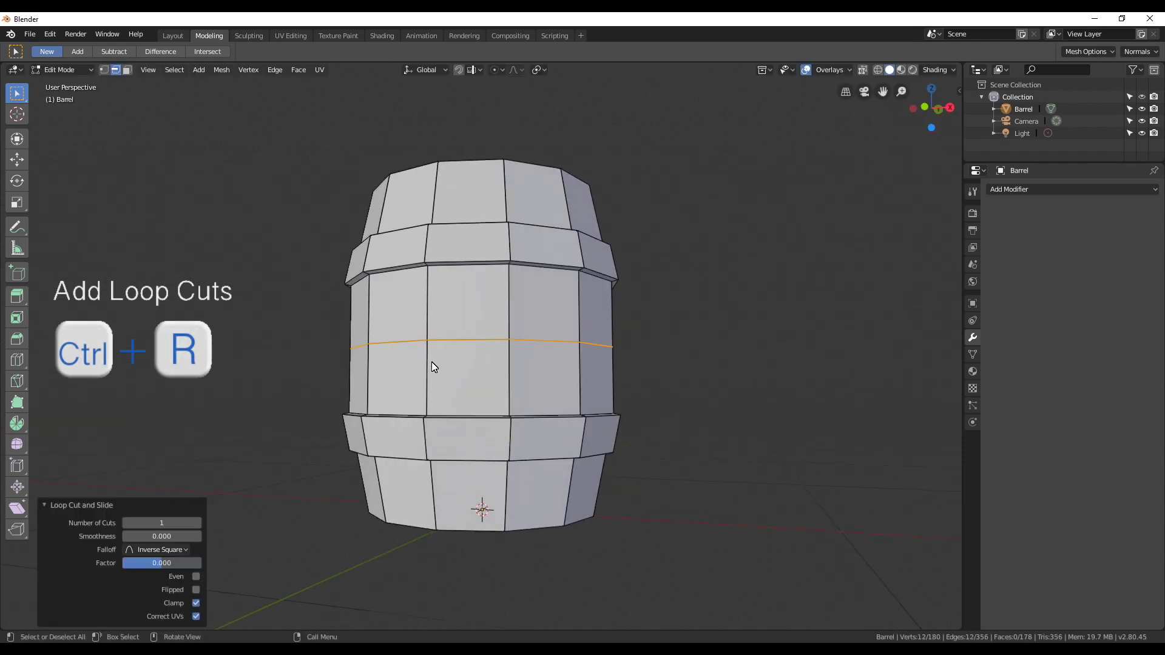
key(s)
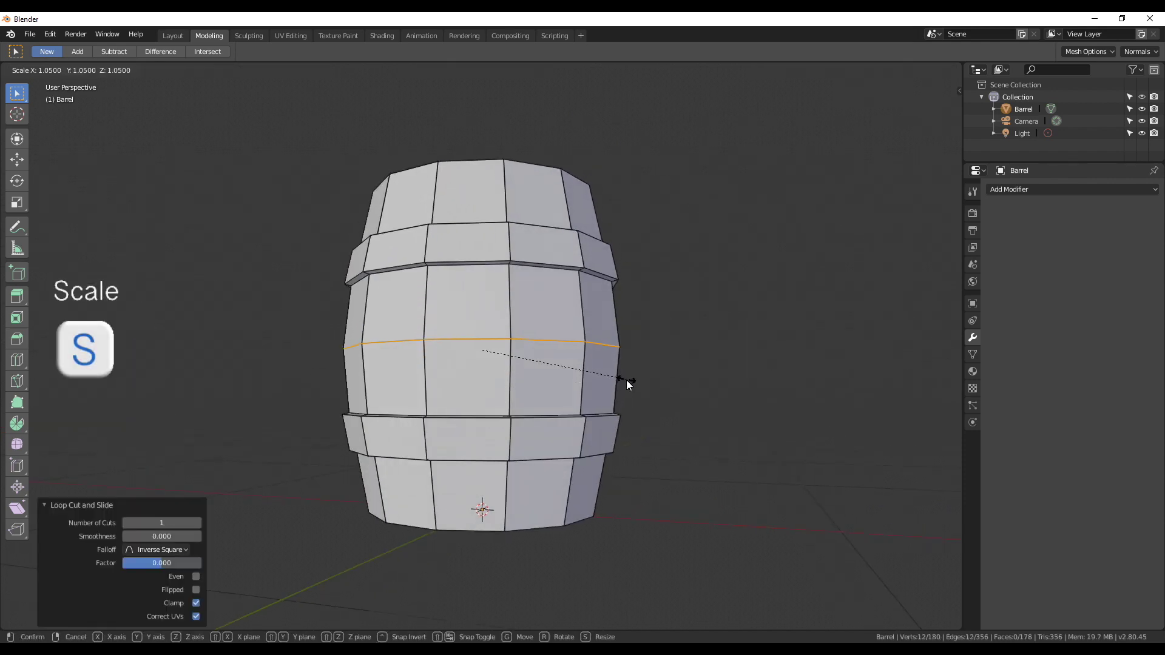
click(626, 380)
mouse_move(512, 359)
middle_down()
mouse_move(587, 368)
mouse_move(569, 409)
mouse_move(500, 389)
mouse_move(698, 436)
mouse_move(660, 449)
mouse_move(673, 467)
mouse_move(652, 424)
mouse_move(665, 424)
middle_up()
scroll(601, 364, up, 3)
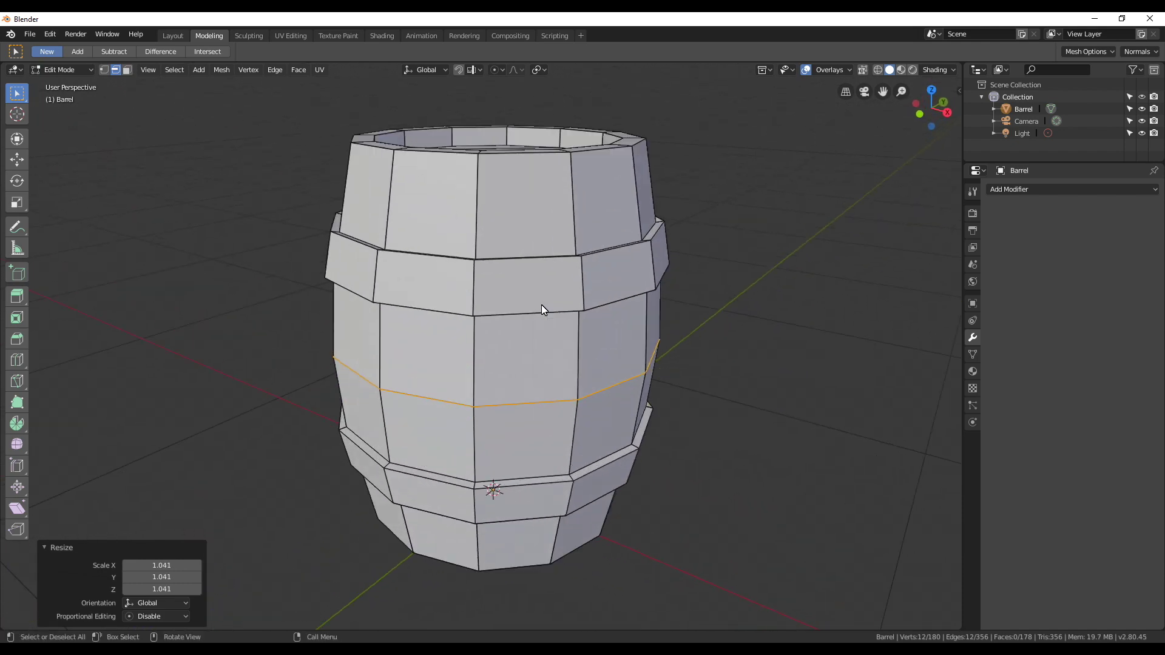
click(478, 188)
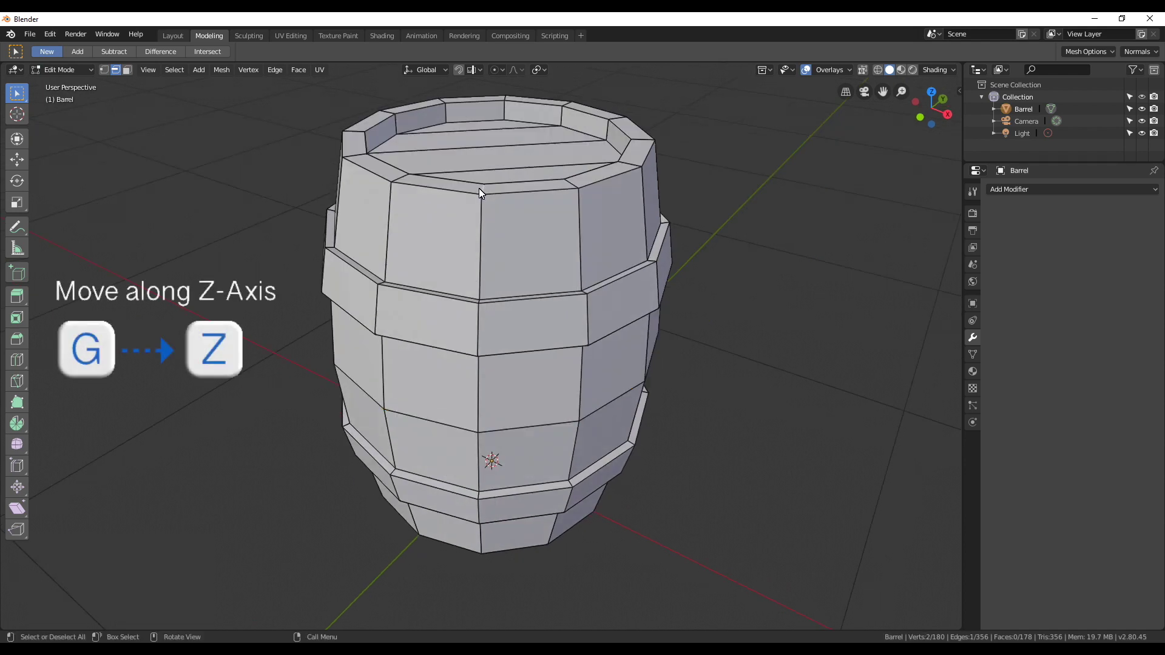
Step: Shift two top-rim edges vertically to different heights
key(g)
key(z)
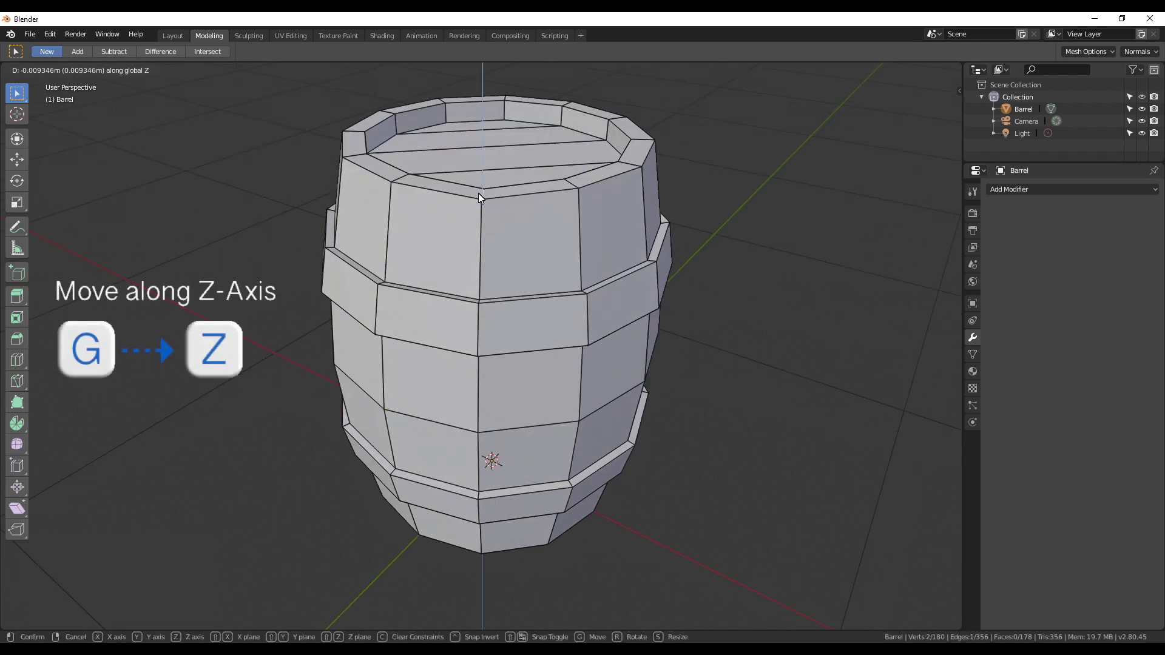
click(478, 193)
click(628, 163)
key(g)
key(z)
click(628, 166)
Step: Raise three more rim edges together, then lower another rim edge by 0.0111 m
shift+click(618, 120)
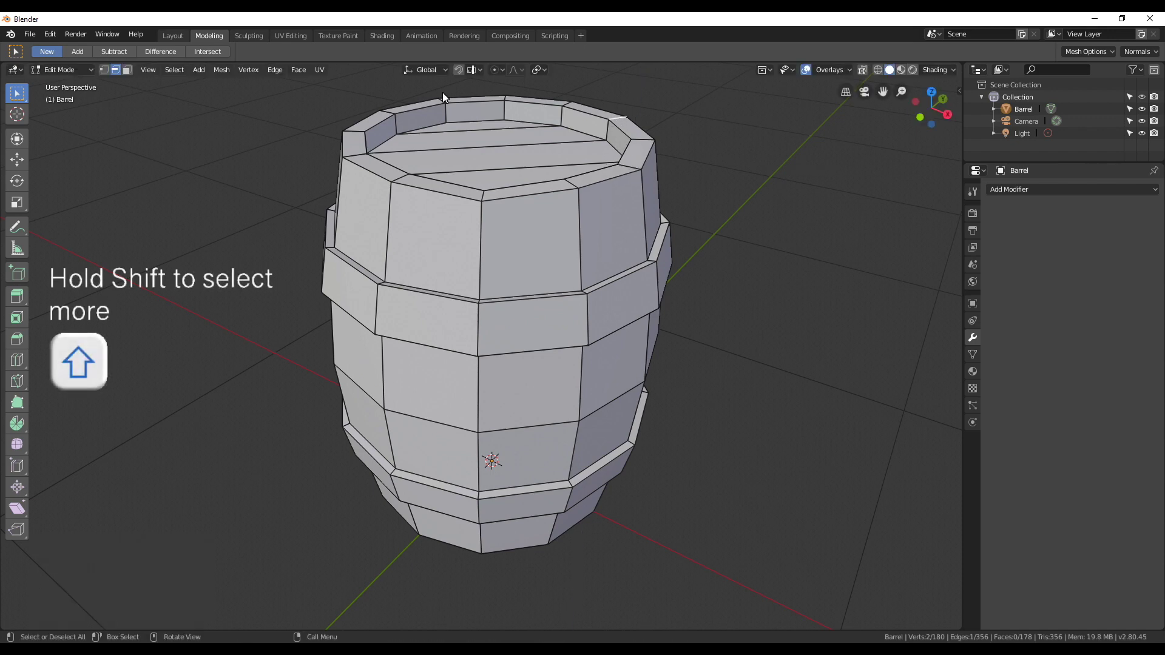
shift+click(394, 177)
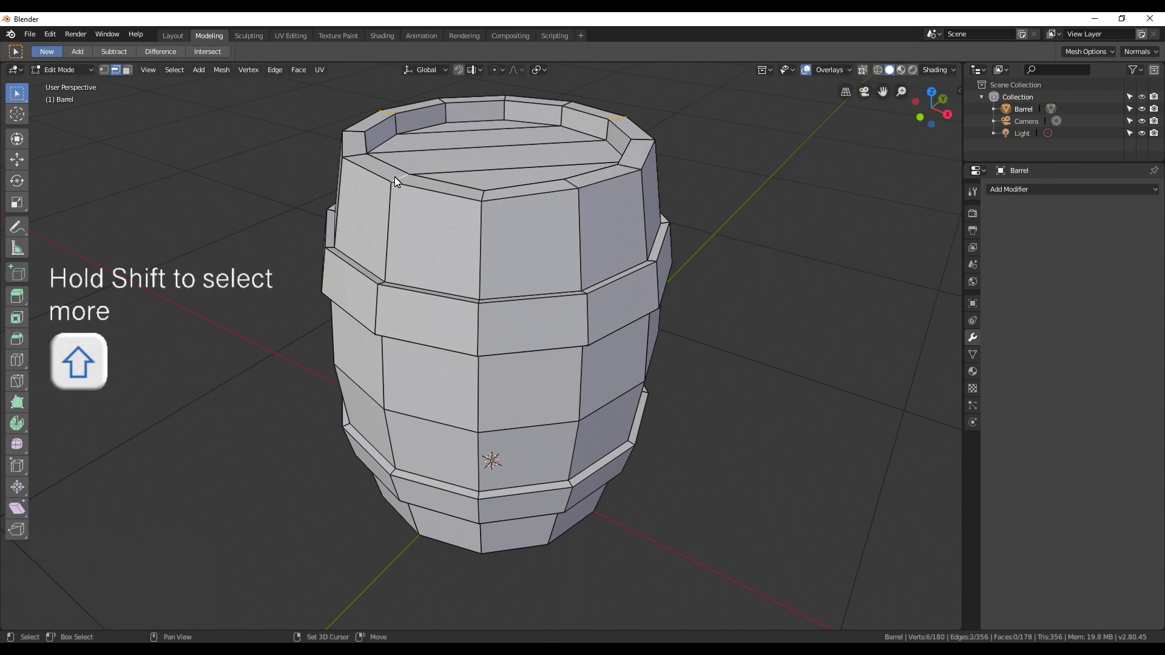
key(g)
key(z)
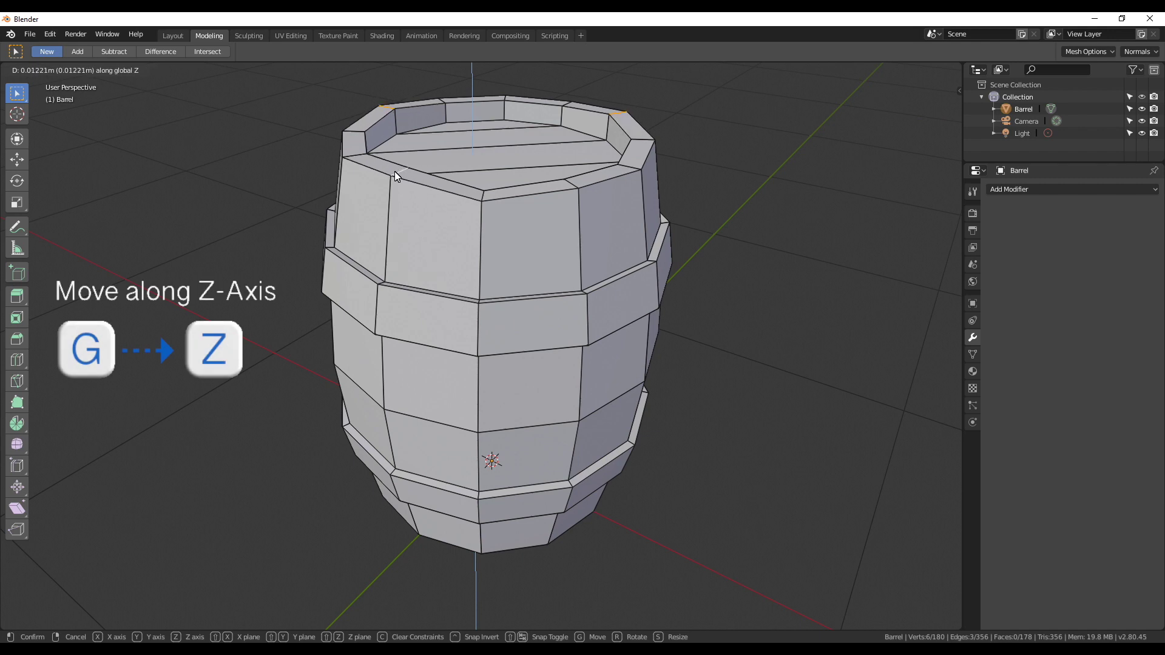
click(394, 171)
click(444, 101)
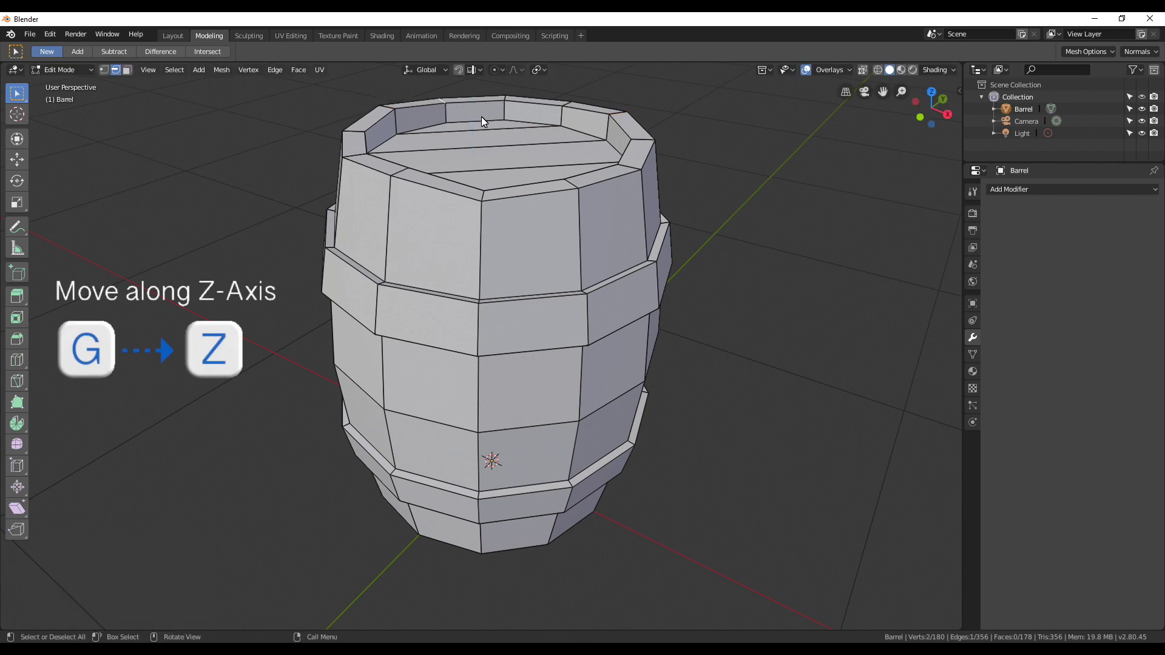
mouse_move(519, 123)
middle_down()
mouse_move(441, 149)
mouse_move(709, 231)
middle_up()
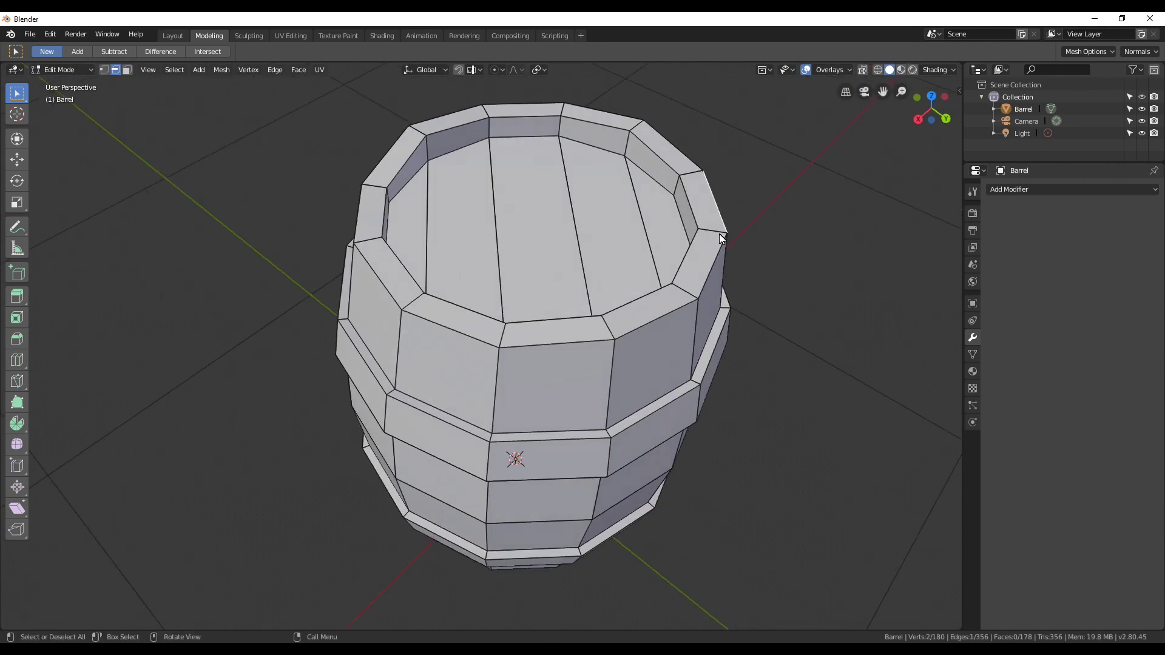
key(g)
key(z)
click(708, 234)
middle_drag(508, 217, 596, 254)
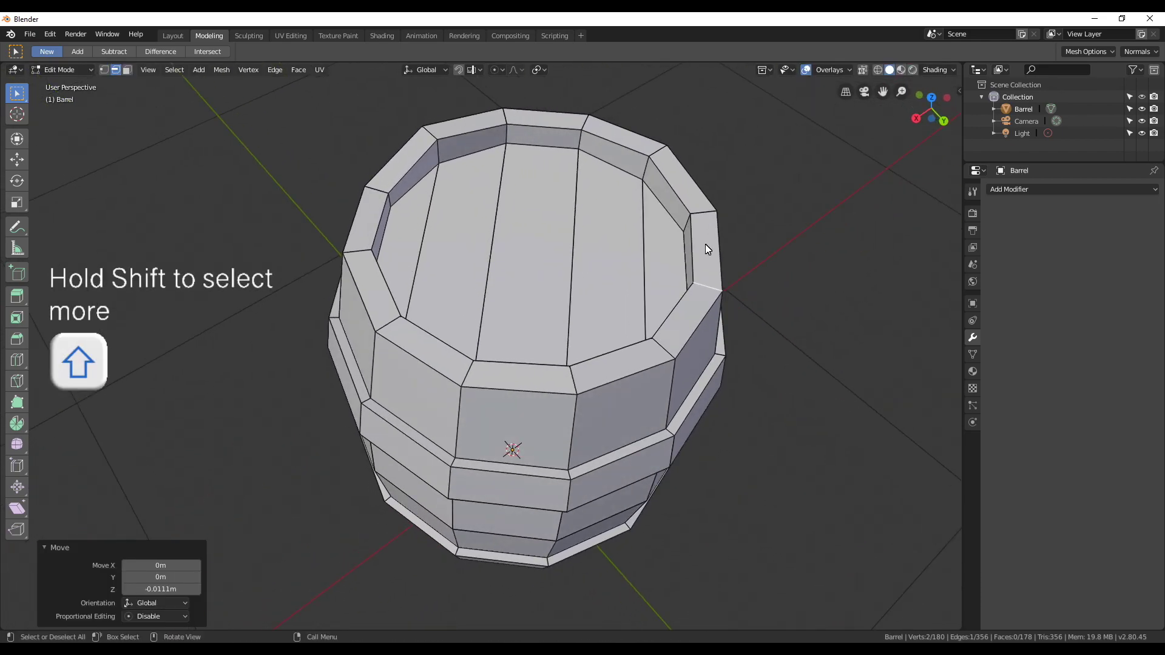
Step: Scale several top-rim edges inward so those staves pinch toward the centre
shift+click(693, 243)
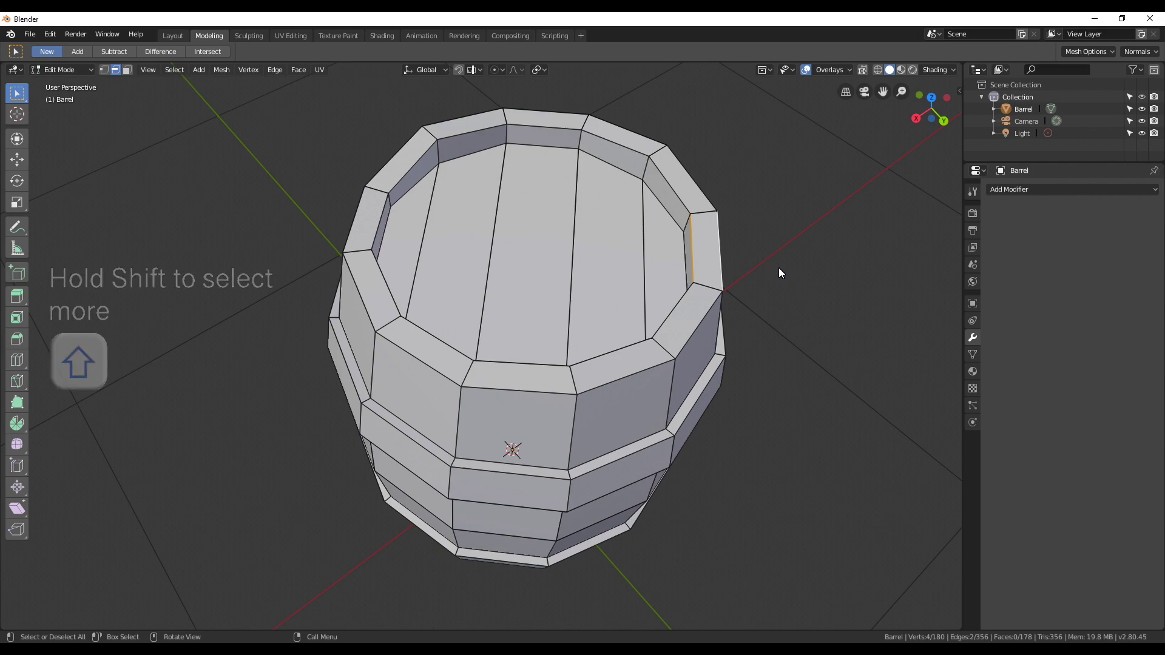
key(s)
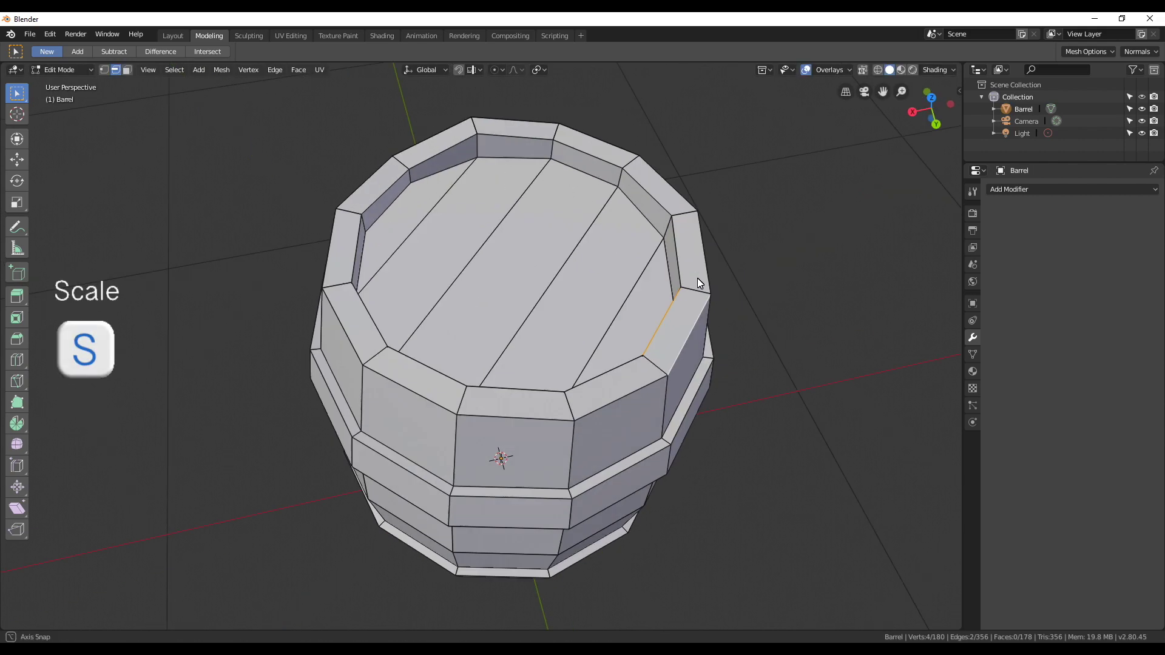
click(671, 328)
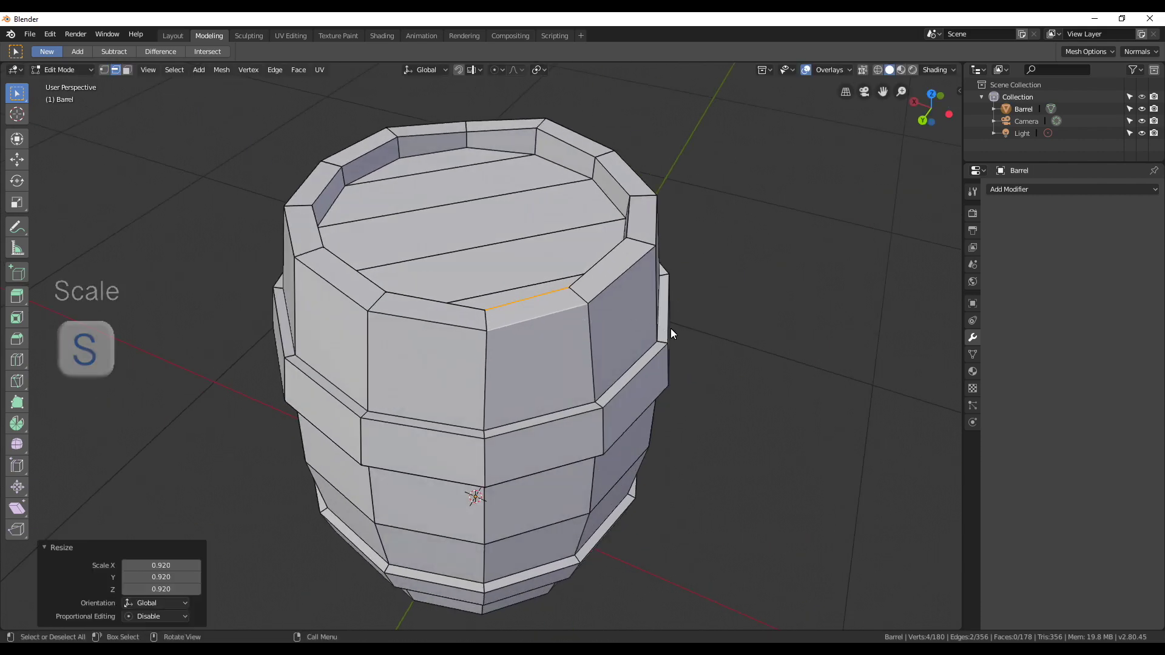
middle_drag(671, 329, 511, 366)
click(511, 365)
click(484, 358)
shift+click(486, 349)
key(s)
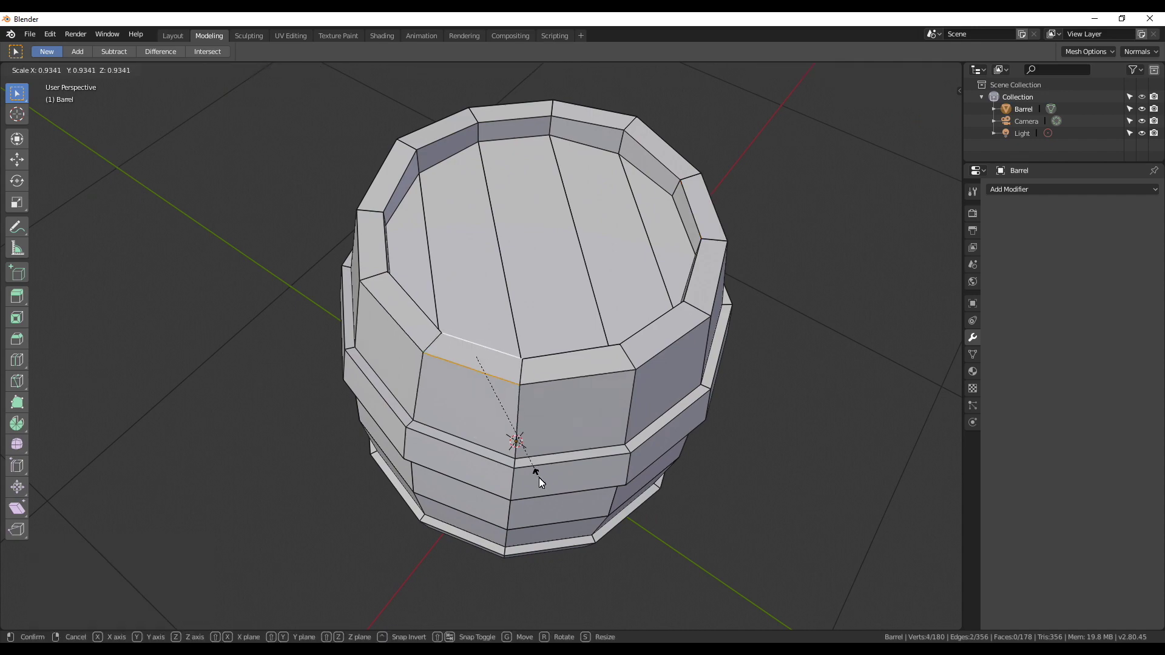
click(387, 399)
mouse_move(387, 399)
middle_down()
mouse_move(511, 377)
mouse_move(476, 380)
mouse_move(406, 312)
mouse_move(319, 366)
mouse_move(517, 377)
mouse_move(420, 413)
mouse_move(561, 482)
mouse_move(480, 530)
mouse_move(453, 517)
mouse_move(617, 419)
middle_up()
key(s)
click(460, 413)
Step: Nudge three bottom-rim edges 0.0137 m along Z
click(421, 414)
shift+click(613, 602)
shift+click(392, 609)
key(g)
key(z)
click(473, 570)
Step: Shrink a pair of bottom-rim edges inward to 0.775 and review the roughened base
mouse_move(473, 570)
middle_down()
mouse_move(454, 564)
mouse_move(541, 572)
mouse_move(538, 383)
mouse_move(474, 521)
mouse_move(464, 415)
middle_up()
shift+click(551, 367)
key(s)
click(473, 452)
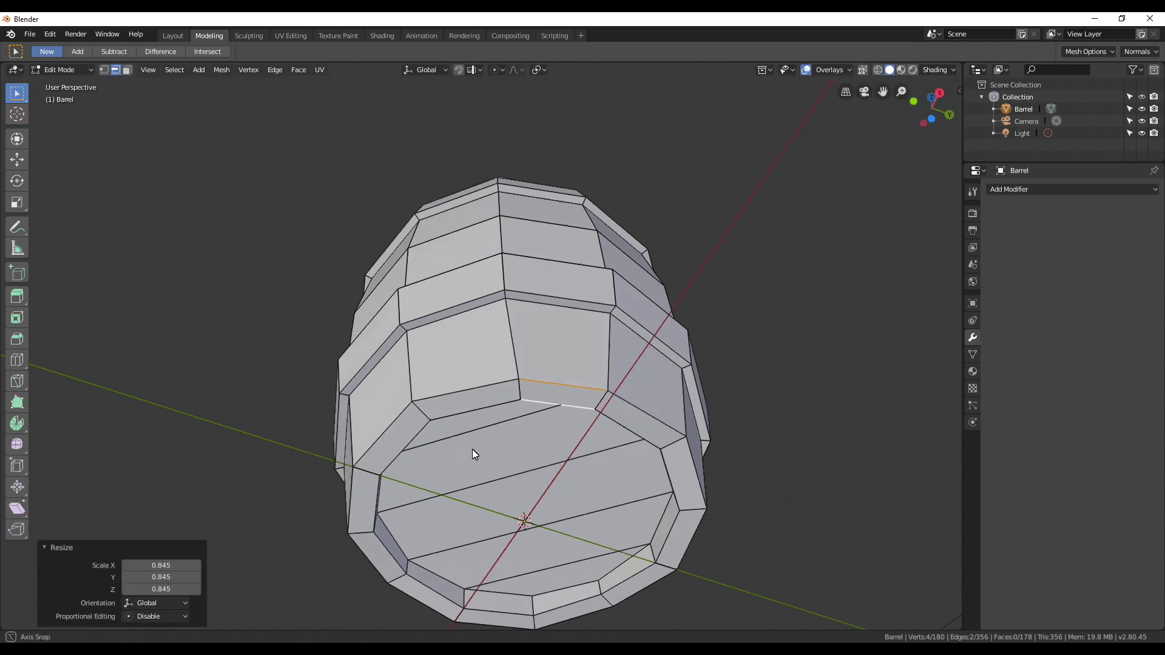
middle_drag(473, 452, 396, 269)
key(s)
click(354, 317)
scroll(354, 317, down, 5)
mouse_move(355, 316)
middle_down()
mouse_move(563, 388)
mouse_move(373, 362)
mouse_move(519, 378)
middle_up()
scroll(654, 442, up, 2)
middle_drag(654, 442, 714, 462)
scroll(717, 460, up, 1)
middle_drag(797, 464, 821, 466)
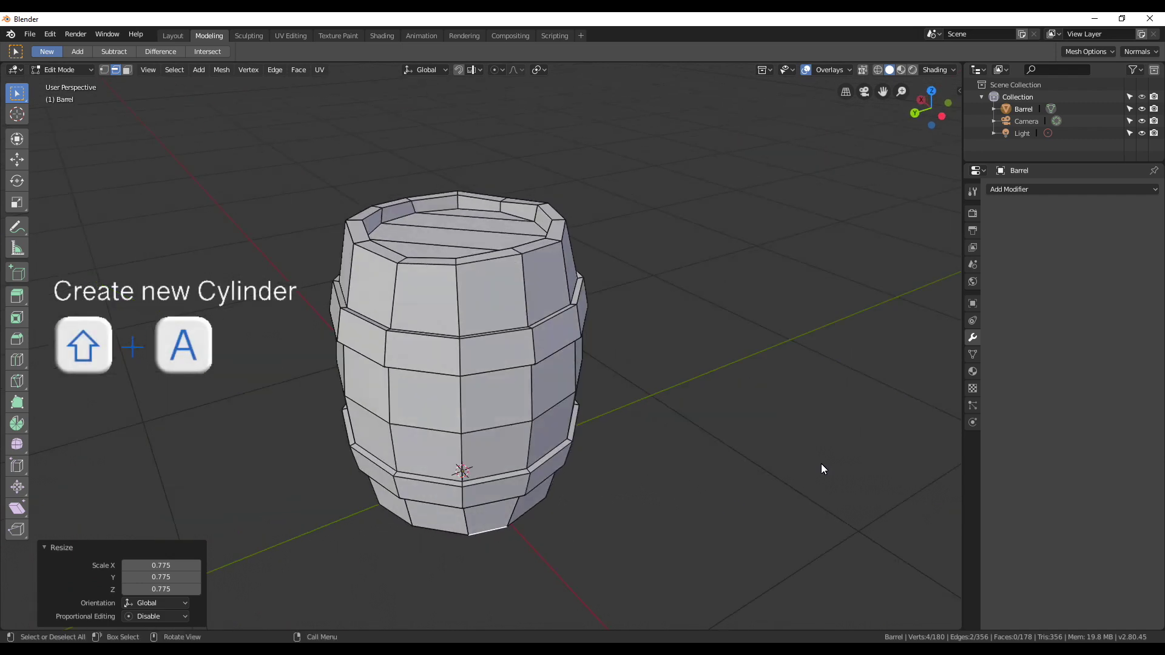
Step: Add a 6-vertex cylinder to the barrel mesh
key(shift+a)
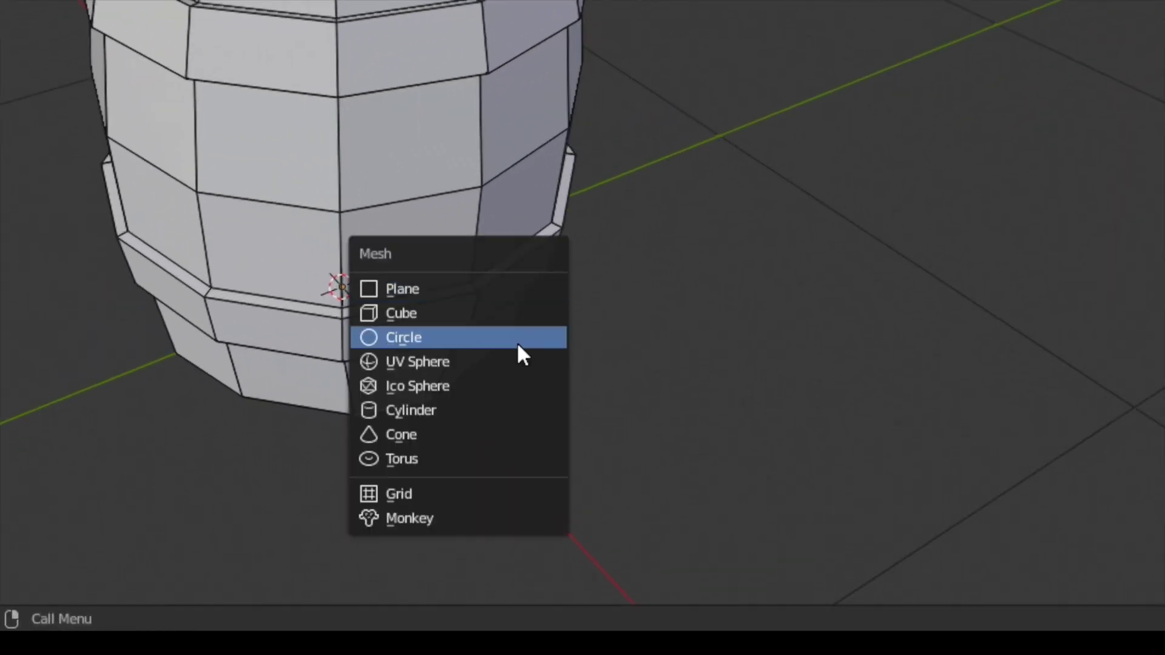
click(511, 410)
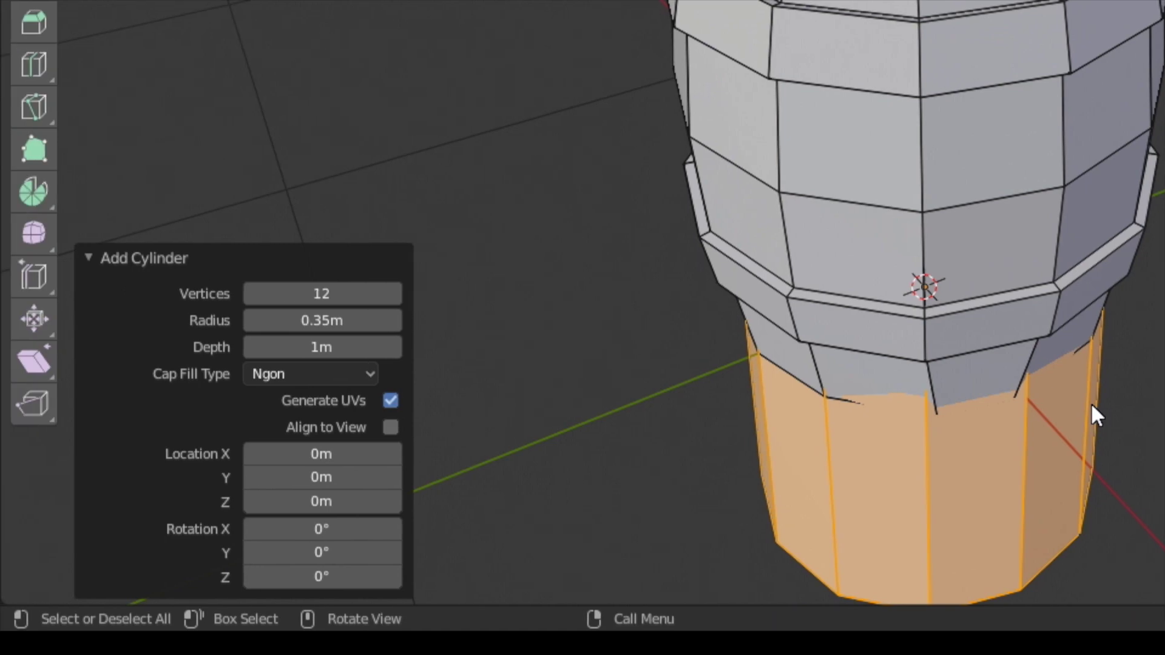
click(343, 298)
text(6)
key(Return)
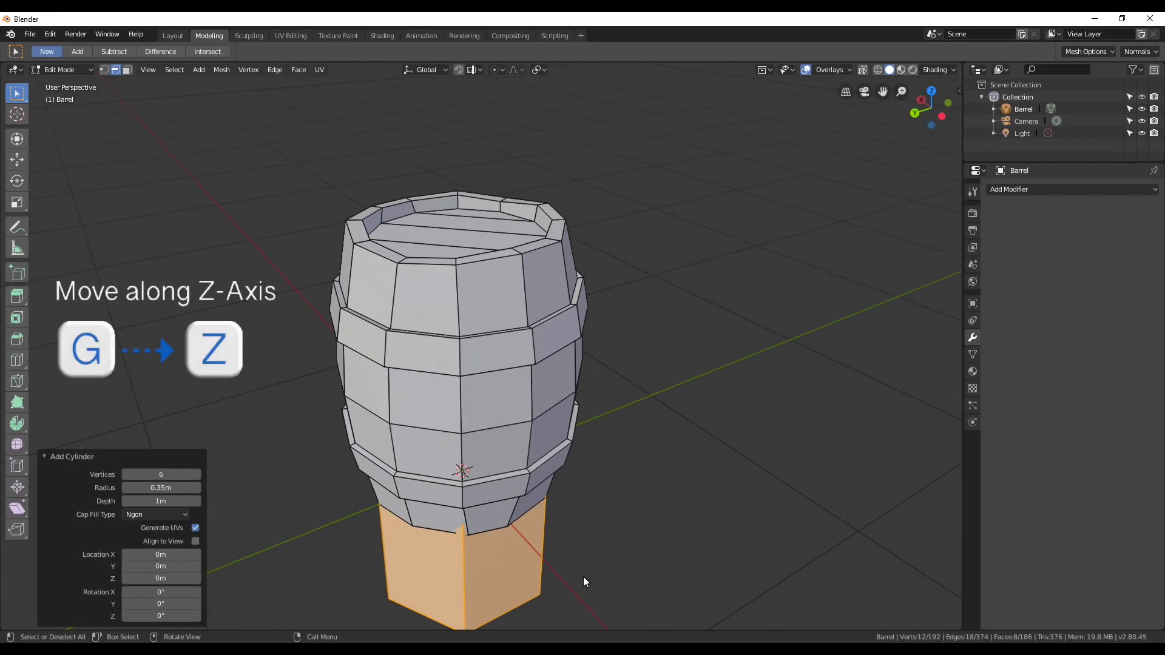
Step: Raise the hexagonal cylinder 1.14 m so it sits above the barrel's lid
key(g)
key(z)
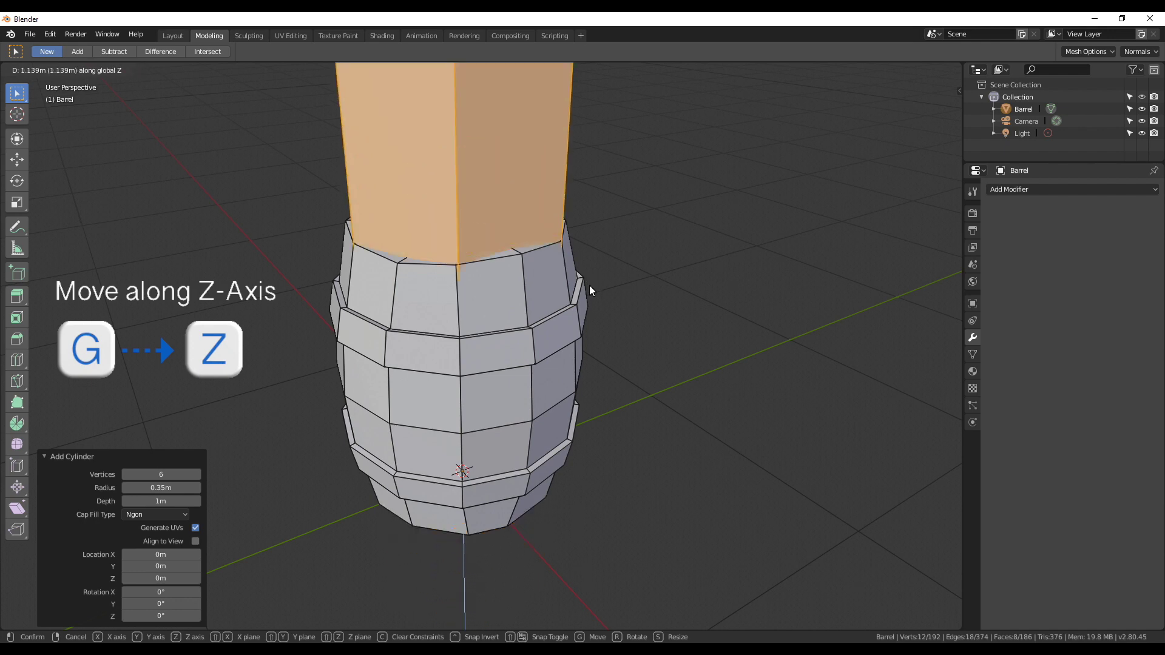
click(589, 285)
key(s)
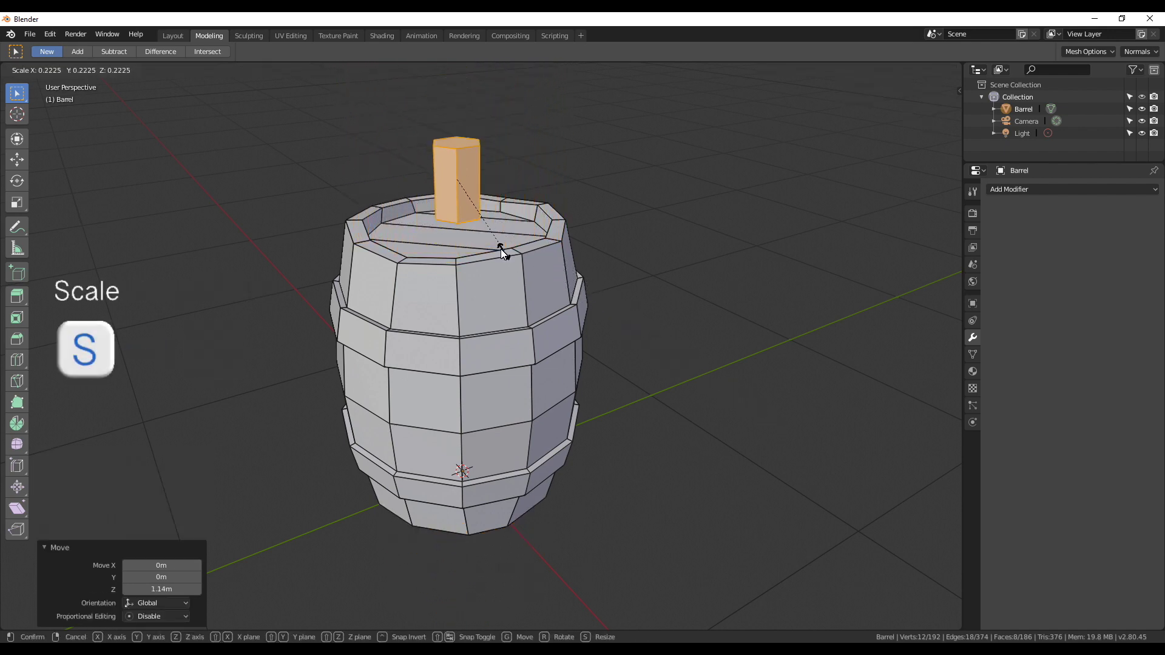
Step: Shrink the cylinder to 0.045 and delete its bottom face
click(462, 198)
mouse_move(463, 198)
middle_down()
mouse_move(503, 289)
mouse_move(450, 376)
middle_up()
scroll(450, 376, up, 3)
click(449, 251)
key(3)
click(451, 252)
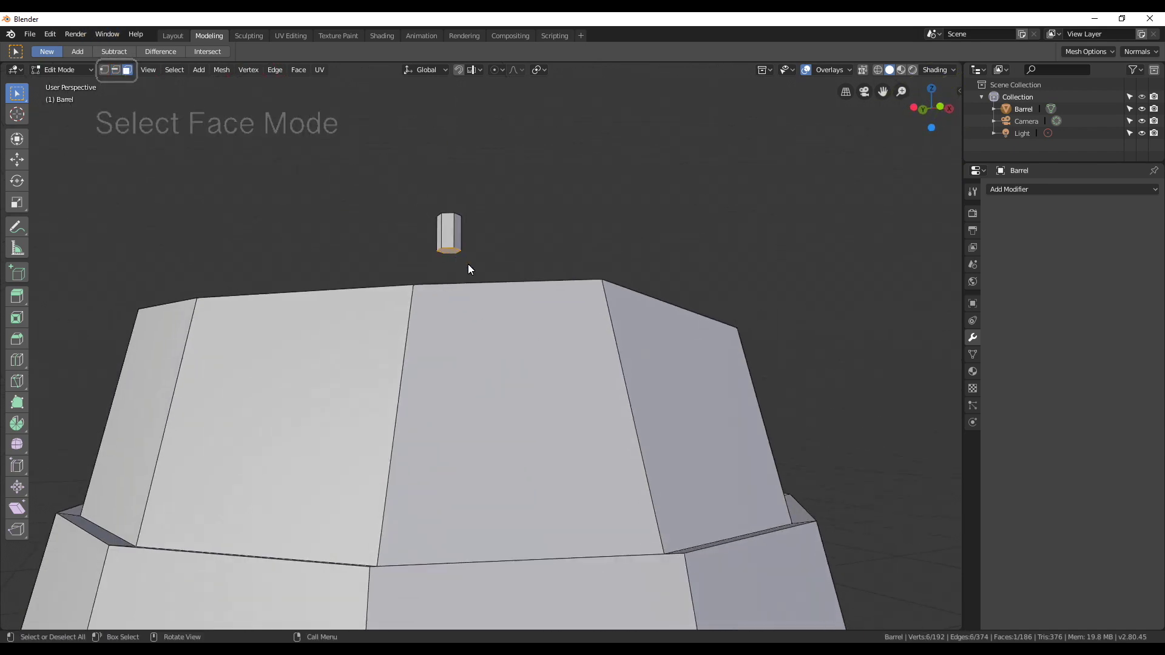
key(x)
click(499, 276)
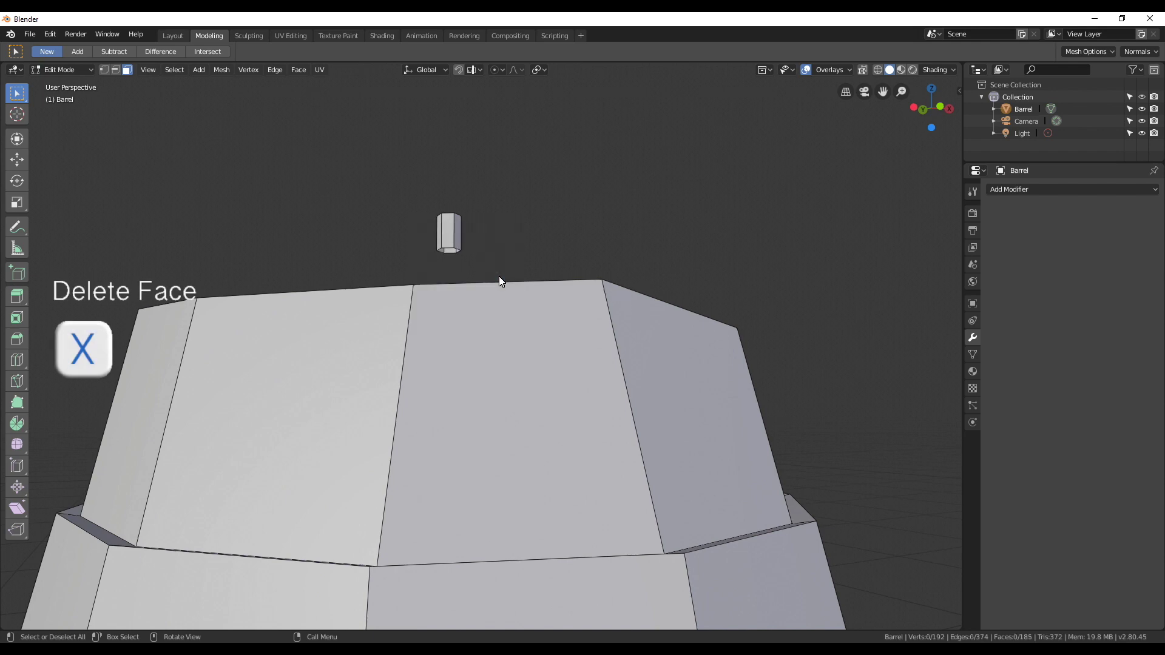
Step: Delete the small cylinder's top face, leaving an open tube
middle_drag(501, 245, 447, 332)
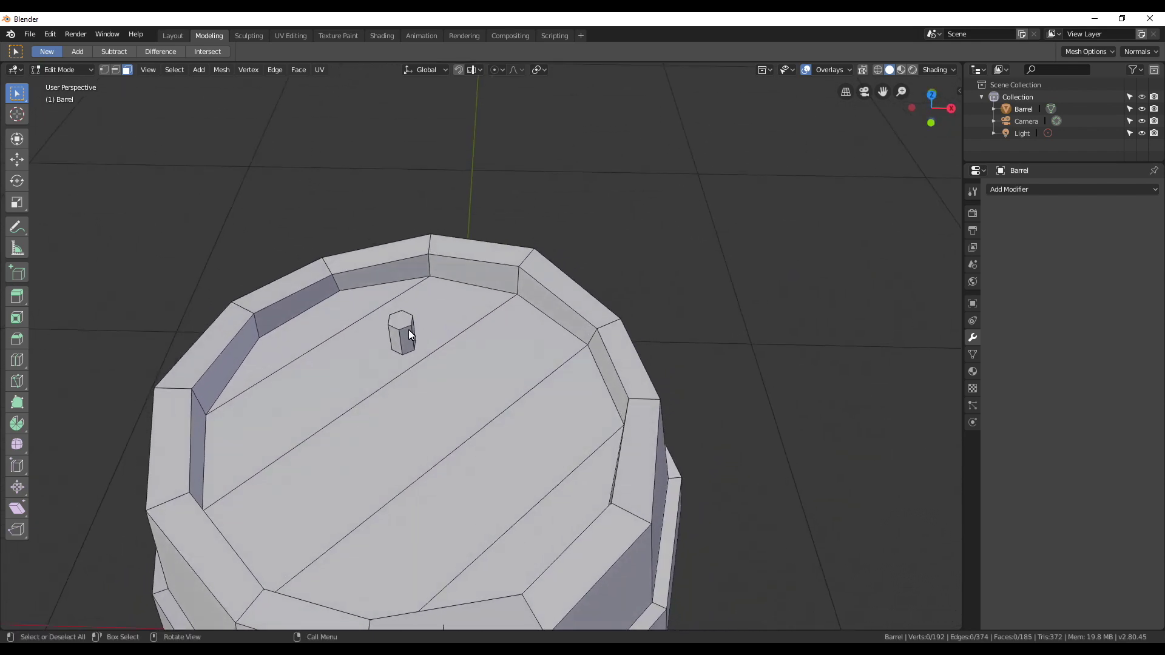
scroll(408, 330, up, 3)
mouse_move(410, 340)
middle_down()
mouse_move(427, 352)
mouse_move(373, 329)
middle_up()
key(x)
click(355, 340)
Step: Cap the tube's open top with two new faces filled from its edges
click(116, 71)
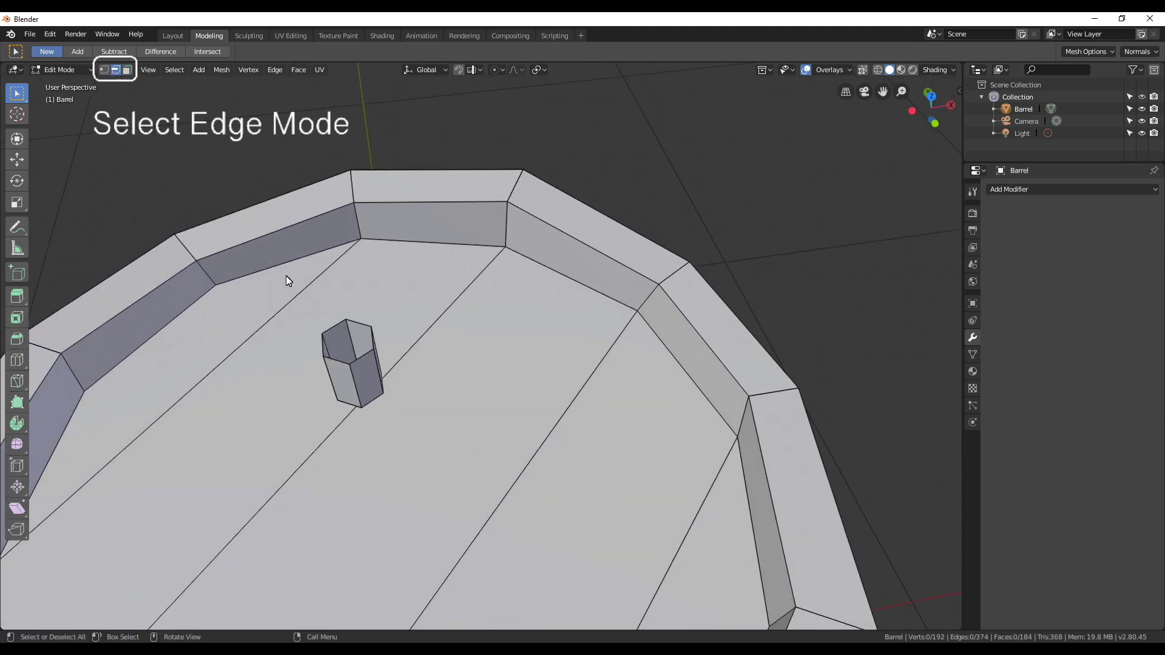
mouse_move(365, 359)
middle_down()
mouse_move(394, 373)
mouse_move(423, 341)
middle_up()
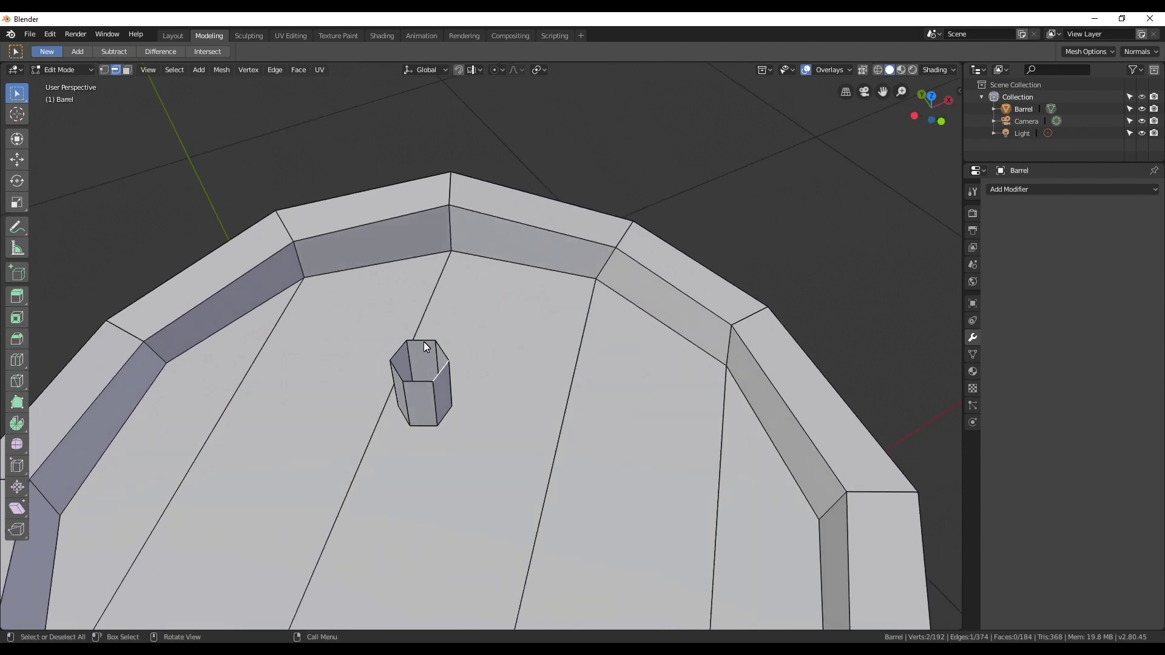
shift+click(436, 354)
key(f)
mouse_move(446, 405)
middle_down()
mouse_move(416, 403)
mouse_move(449, 396)
mouse_move(438, 358)
middle_up()
click(431, 347)
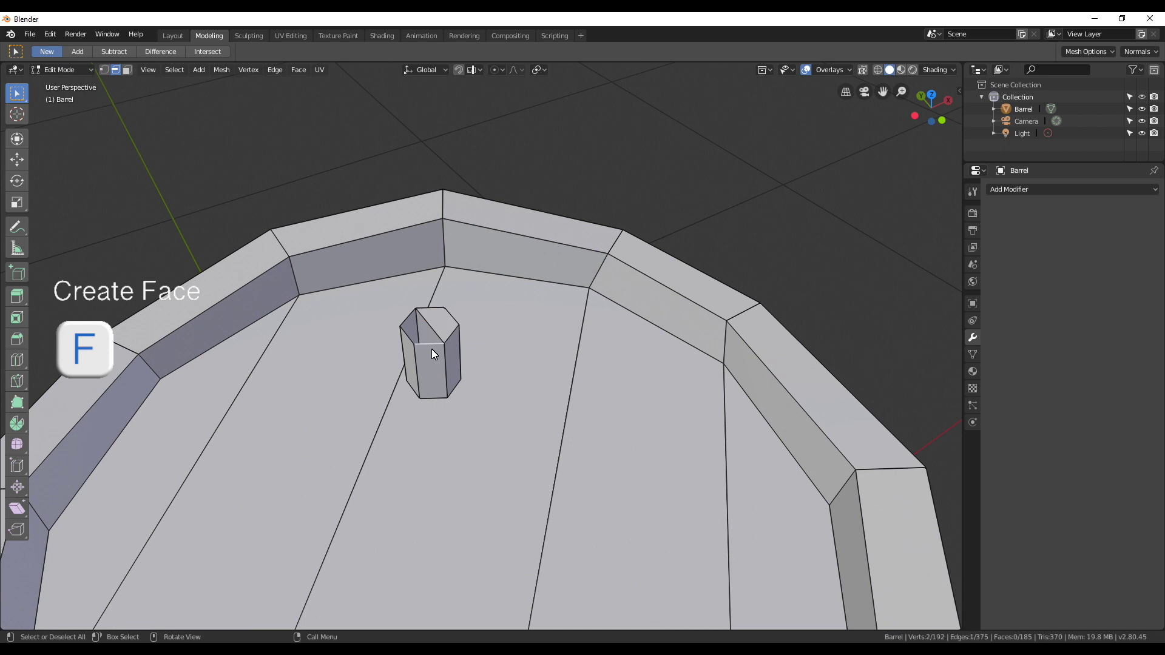
shift+click(408, 323)
key(f)
mouse_move(428, 344)
middle_down()
mouse_move(432, 369)
mouse_move(413, 365)
middle_up()
Step: Lower the whole bung 0.167 m onto the lid and slide it off-centre
key(l)
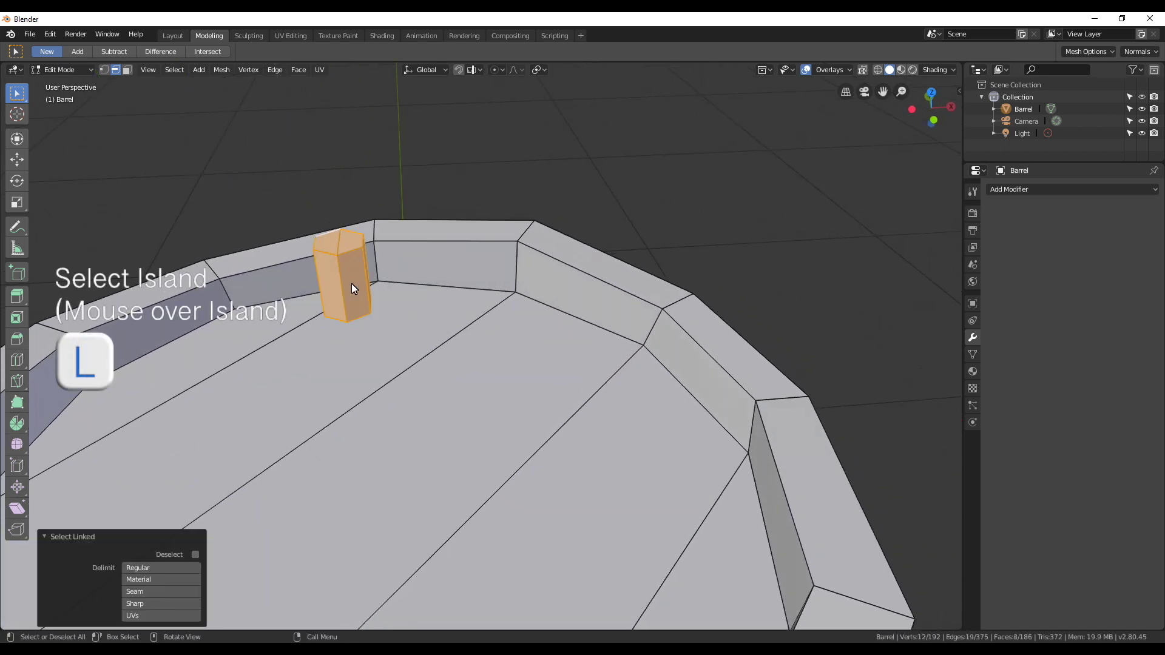
scroll(351, 283, down, 3)
scroll(365, 278, down, 3)
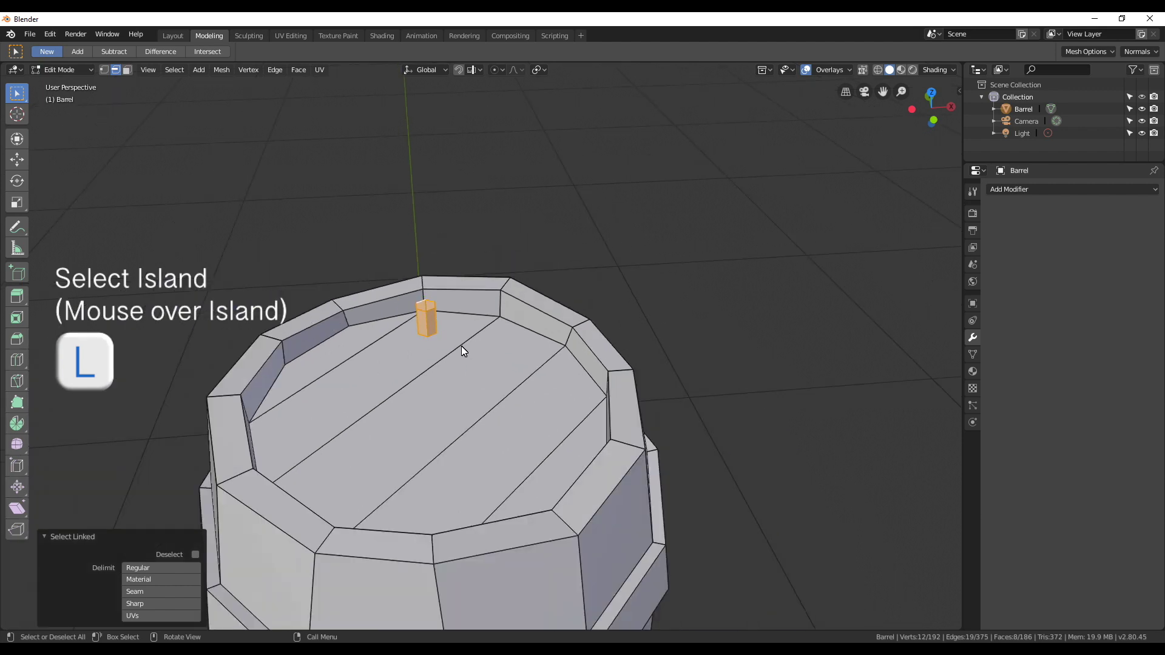
key(g)
key(z)
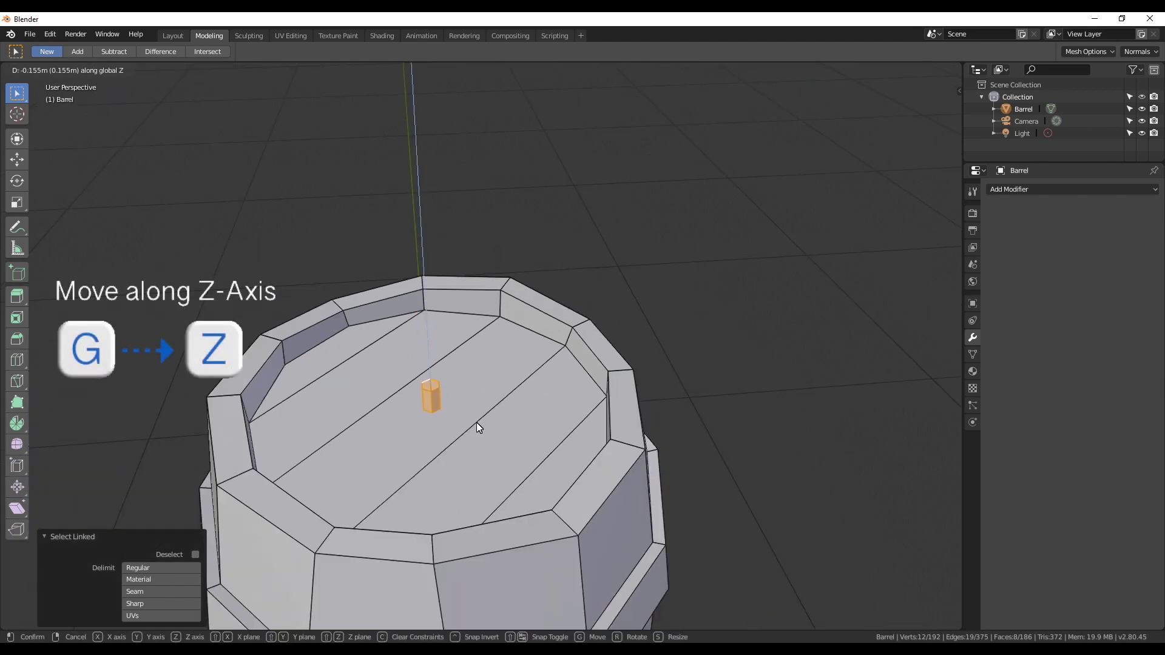
click(475, 428)
key(g)
key(shift+z)
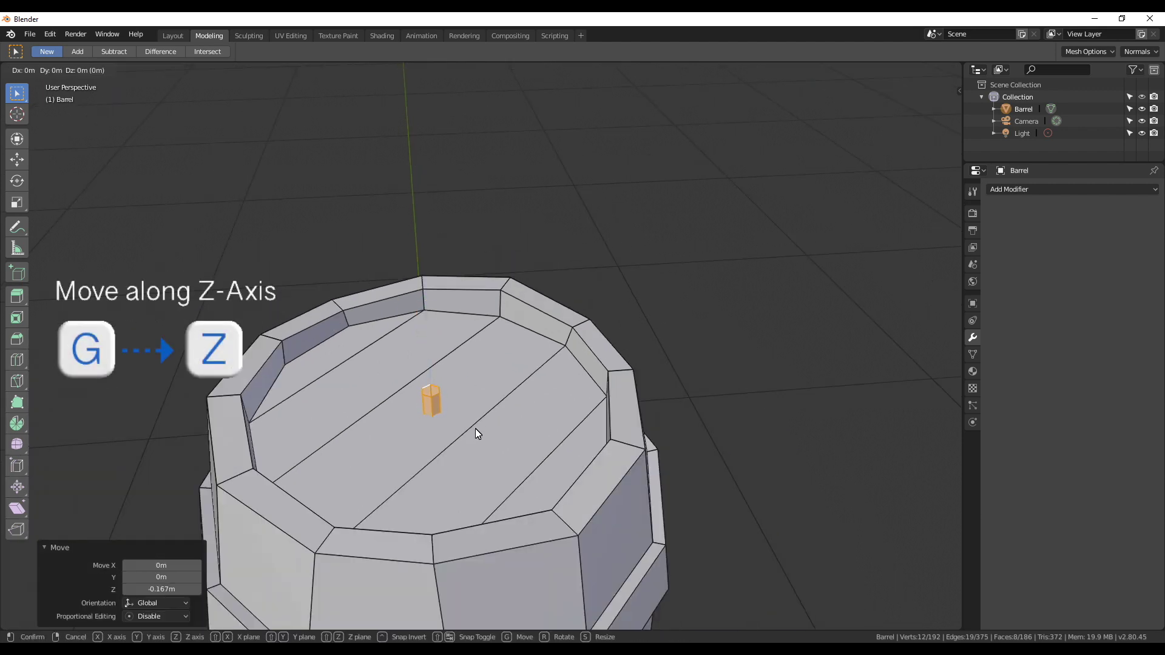
click(391, 409)
Step: Widen the bung's two top faces to 1.43 horizontally so it tapers
scroll(392, 409, up, 3)
shift+middle_drag(358, 415, 570, 355)
scroll(552, 364, up, 2)
scroll(522, 340, up, 2)
click(511, 316)
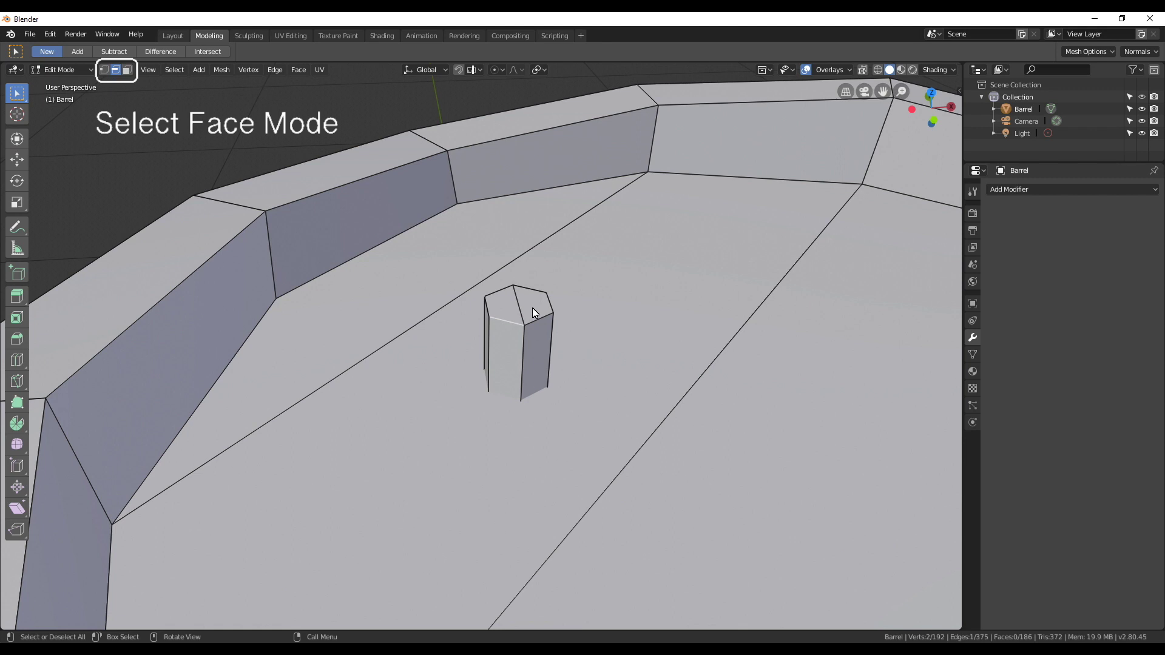
click(127, 70)
click(508, 308)
key(s)
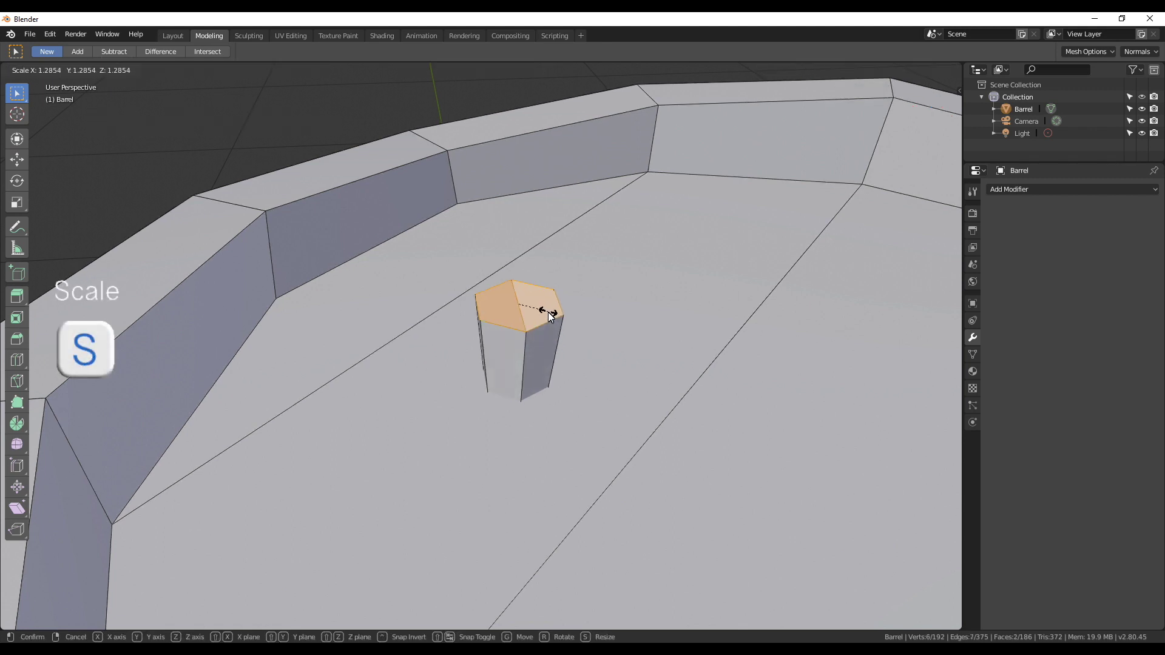
key(shift+z)
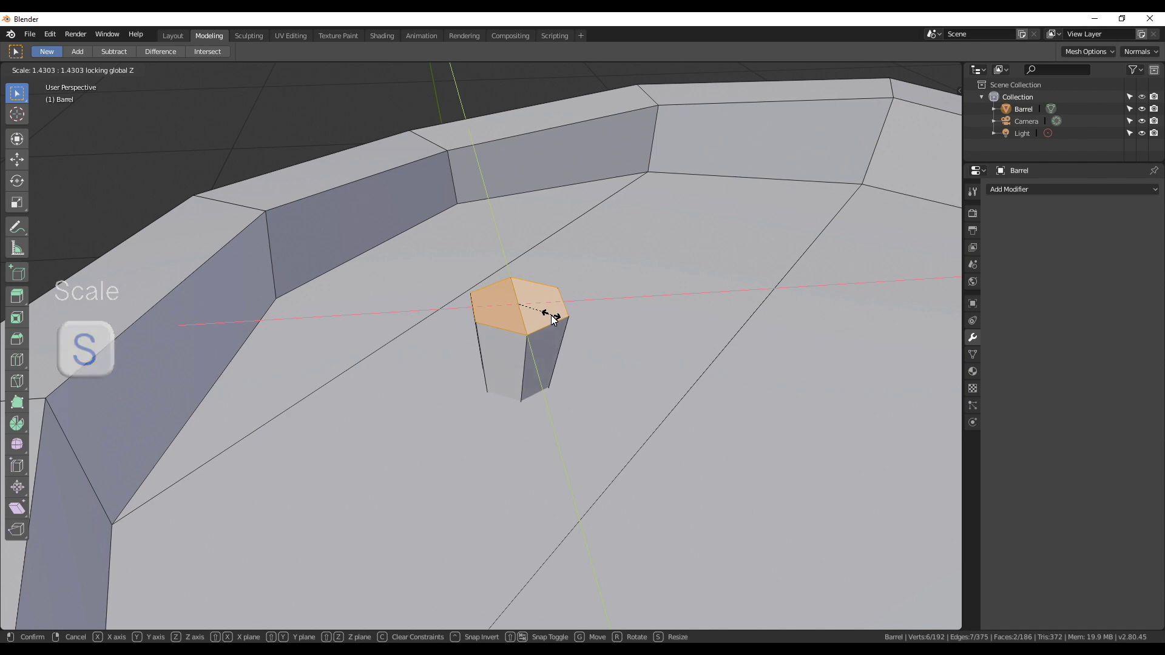
click(549, 314)
Step: Lower the bung's top slightly and return to Object Mode
scroll(507, 352, down, 2)
middle_drag(507, 372, 491, 343)
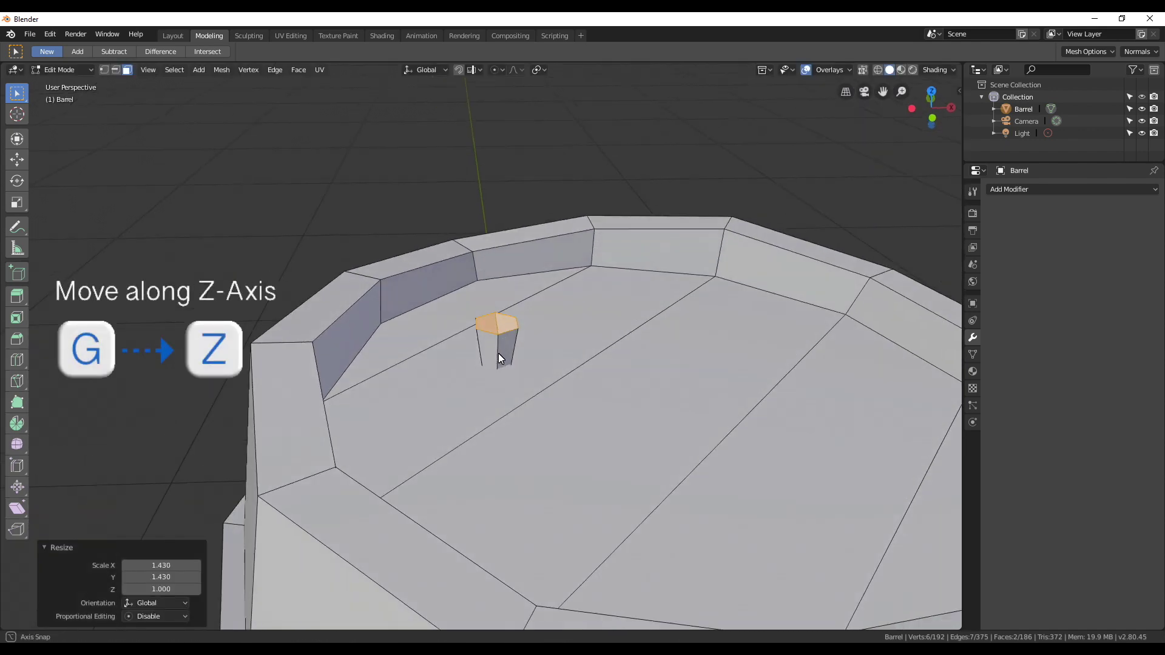
key(g)
key(z)
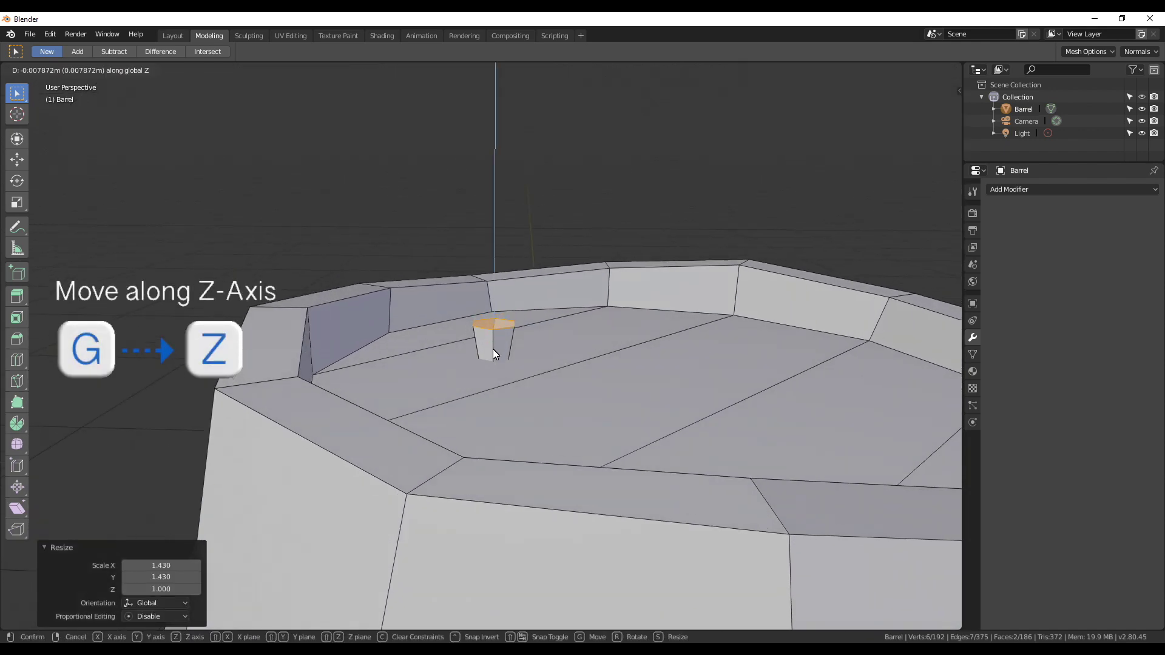
click(493, 348)
key(Tab)
scroll(588, 389, down, 4)
mouse_move(588, 389)
middle_down()
mouse_move(529, 402)
mouse_move(526, 420)
mouse_move(554, 422)
mouse_move(545, 405)
mouse_move(605, 566)
mouse_move(605, 484)
middle_up()
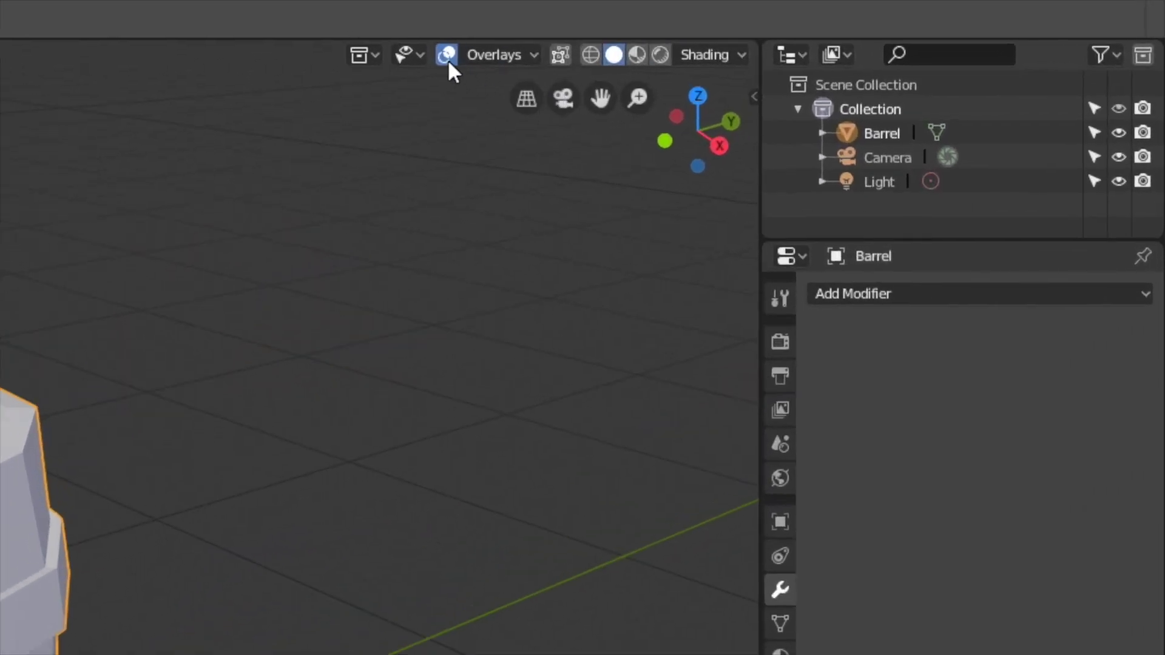
Step: Hide overlays and enable Backface Culling, Shadow and Cavity in viewport shading
click(446, 56)
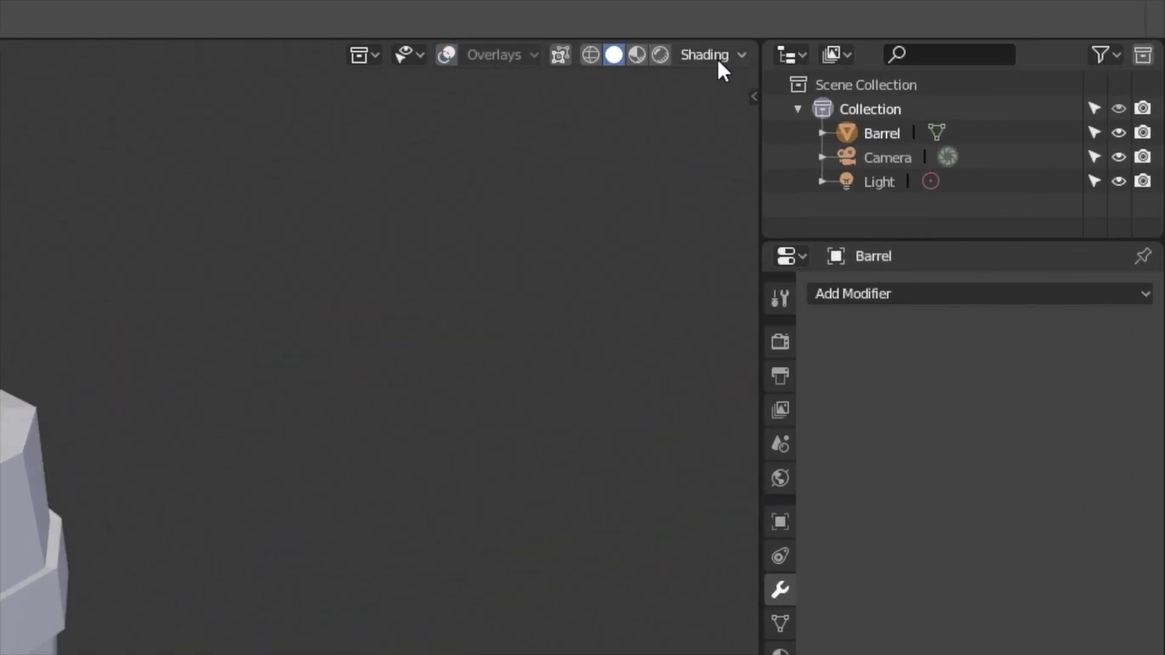
click(716, 57)
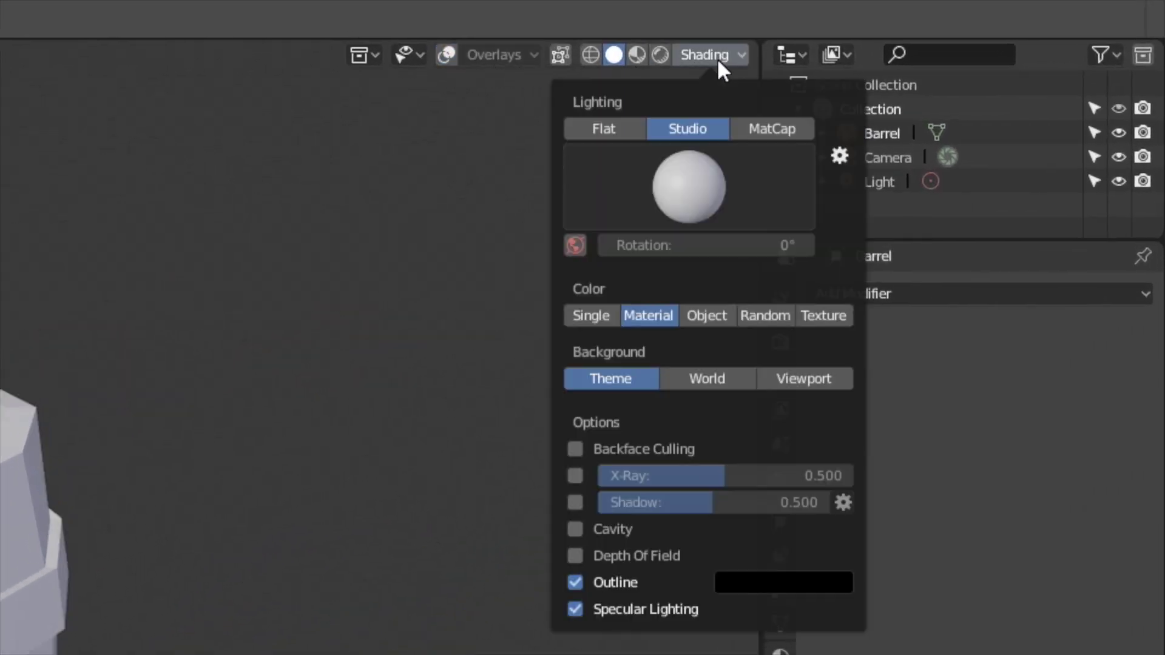
click(576, 450)
click(576, 503)
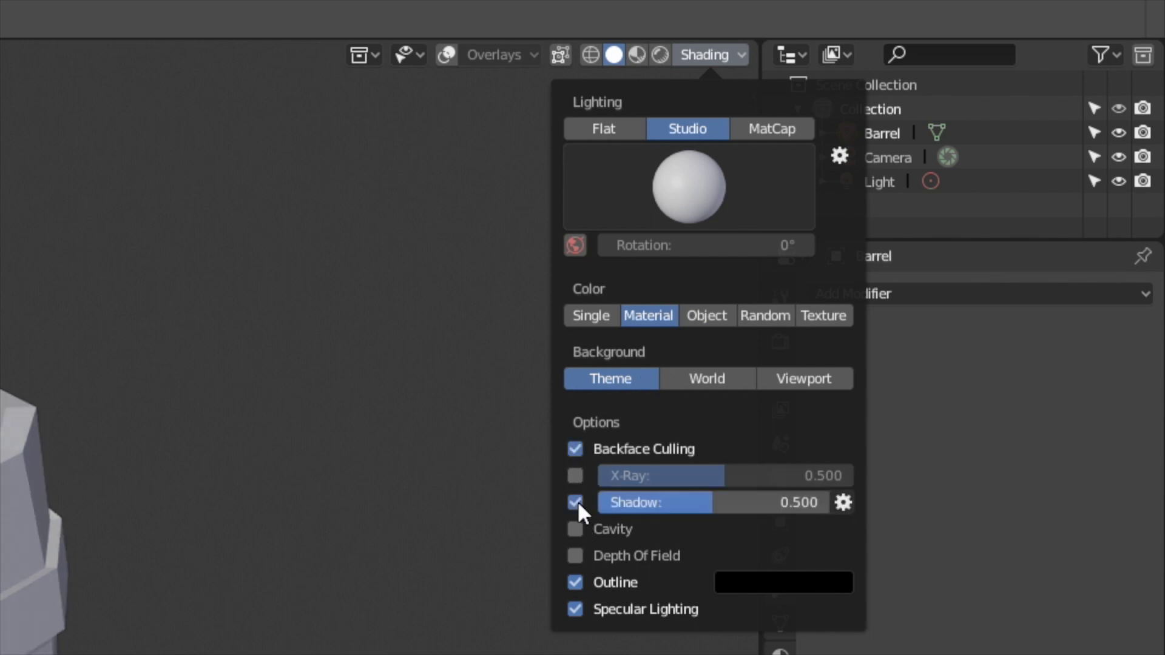
click(576, 529)
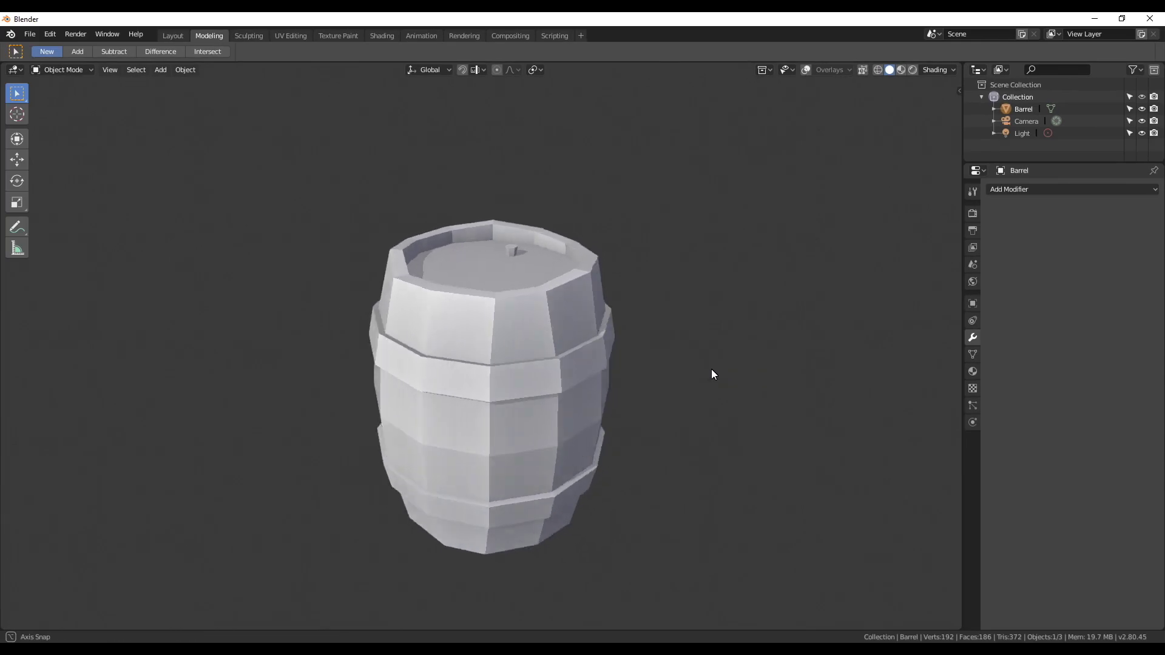
mouse_move(711, 369)
middle_down()
mouse_move(625, 372)
mouse_move(808, 366)
mouse_move(780, 392)
mouse_move(795, 388)
middle_up()
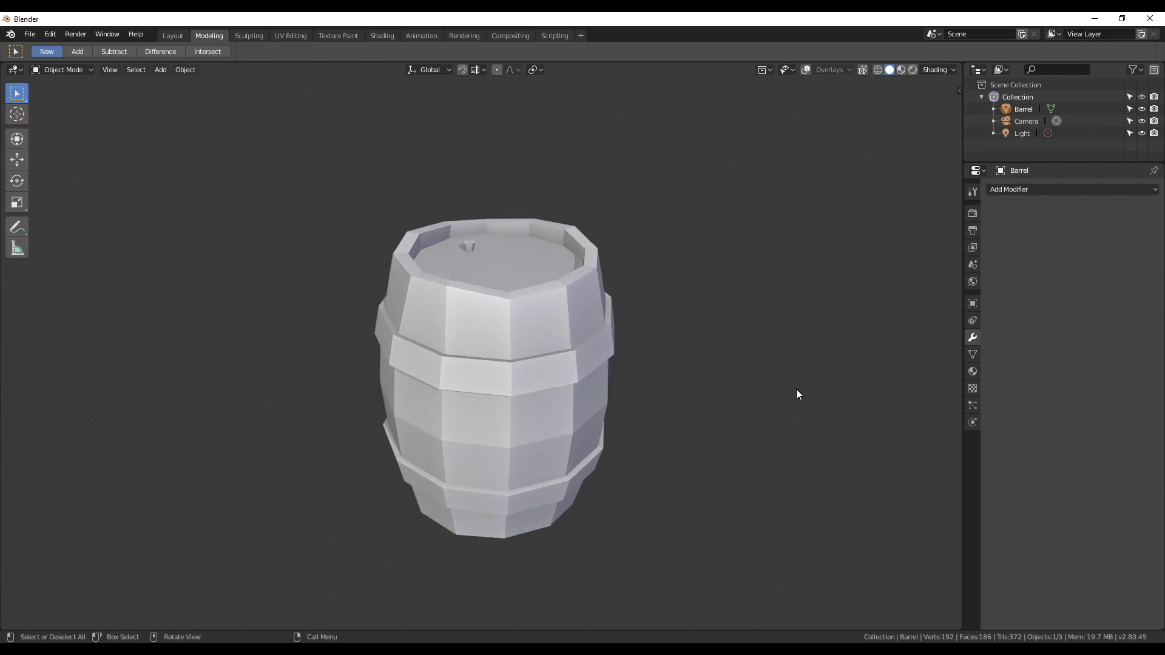